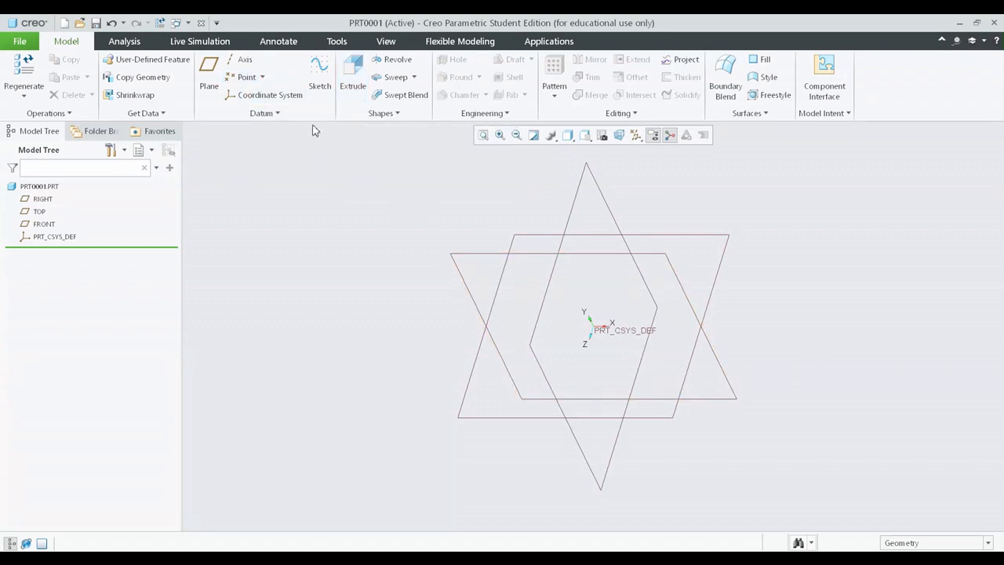
Step: Start an extrusion on the FRONT plane and sketch a circle about 420 in diameter centred on the origin
{"action": "left_click", "coordinate": [364, 79]}
{"action": "left_click", "coordinate": [471, 260]}
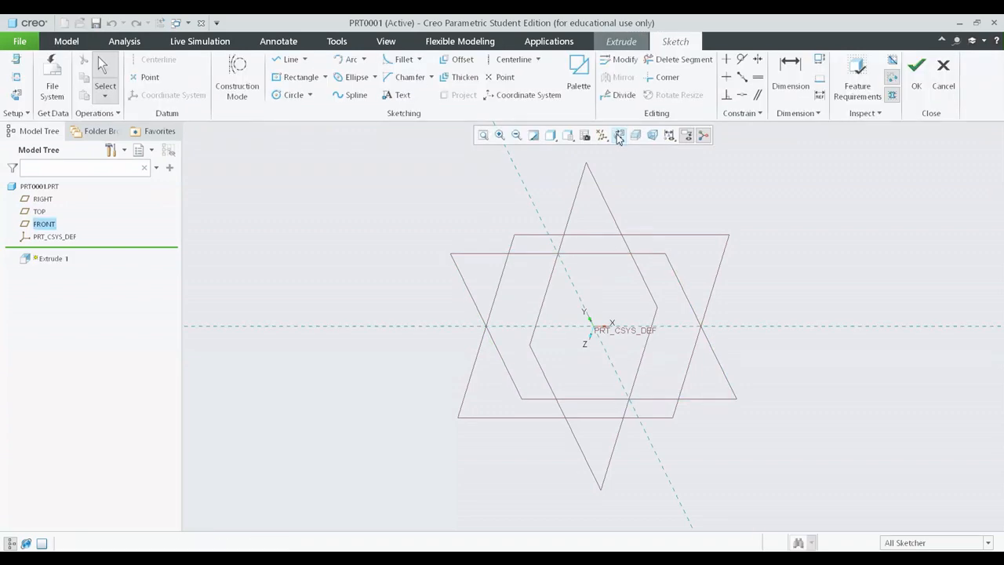
{"action": "left_click", "coordinate": [291, 95]}
{"action": "left_click", "coordinate": [584, 328]}
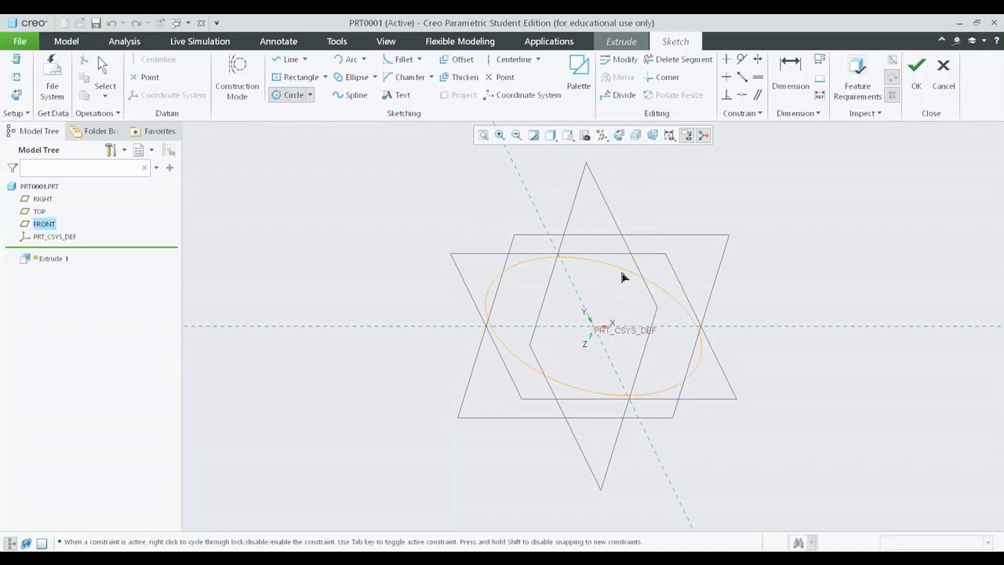
{"action": "left_click", "coordinate": [787, 316]}
{"action": "middle_click", "coordinate": [791, 320]}
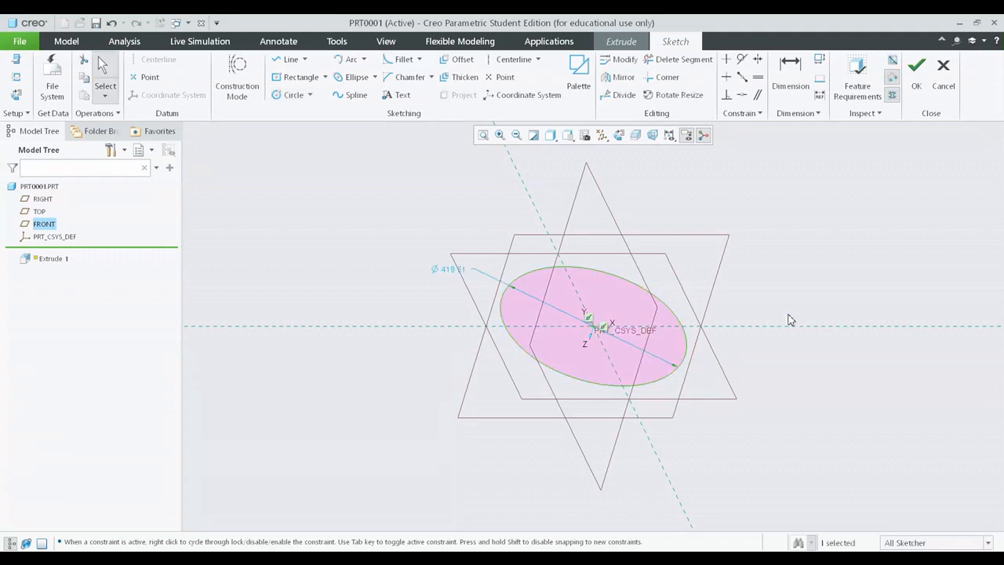
Step: Set the circle's diameter to 420 and finish the sketch
{"action": "double_click", "coordinate": [445, 268]}
{"action": "type", "text": "420"}
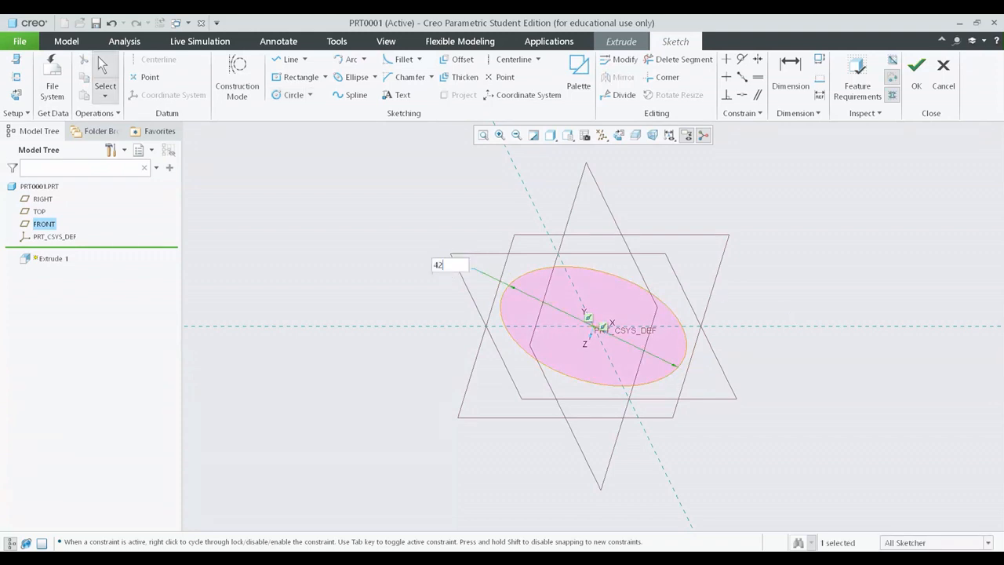
{"action": "key", "text": "Return"}
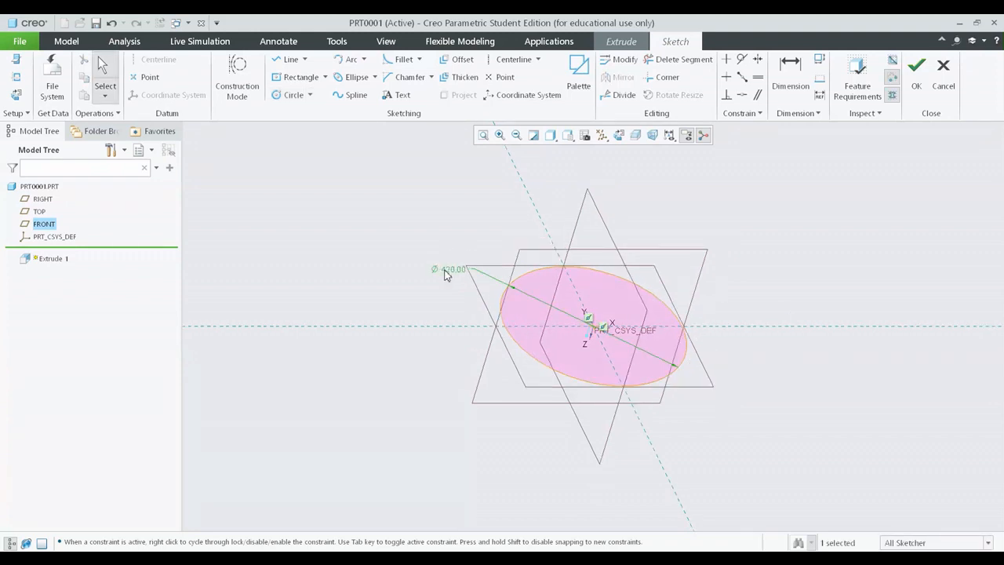
{"action": "left_click", "coordinate": [920, 99]}
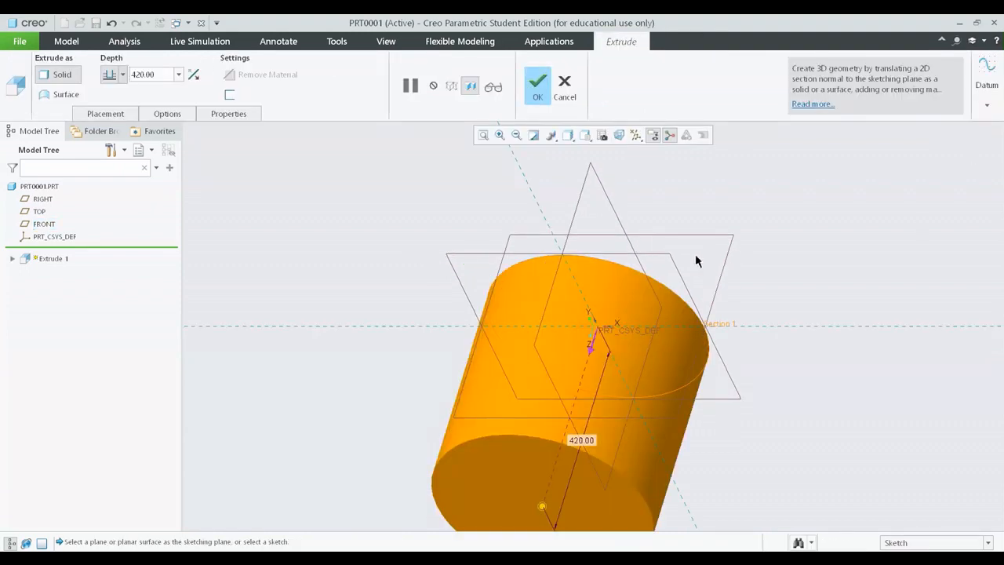
Step: Extrude the circle as a solid cylinder with a depth of 500
{"action": "middle_click_drag", "start_coordinate": [614, 319], "coordinate": [617, 243], "text": "shift"}
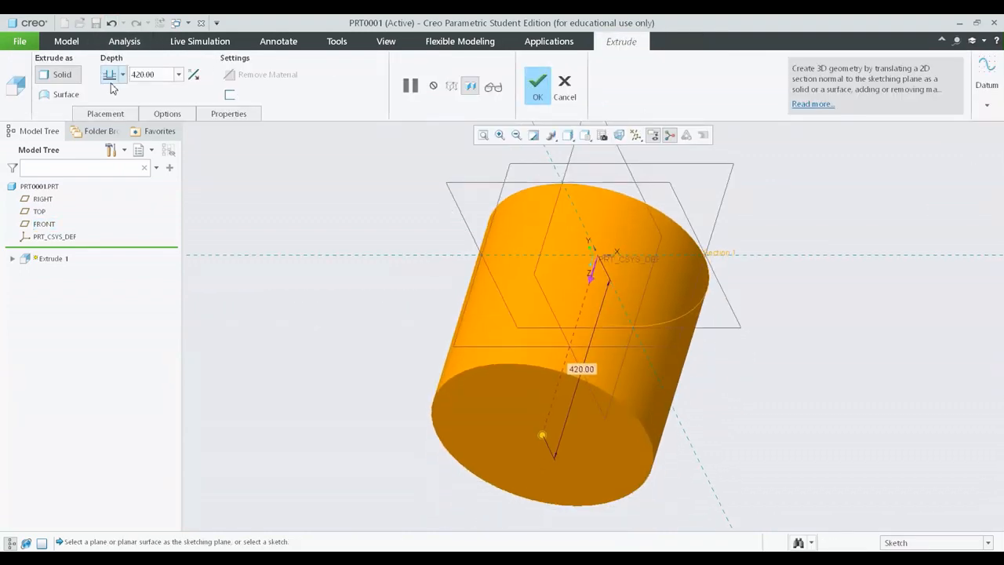
{"action": "scroll", "coordinate": [639, 282], "scroll_direction": "down", "scroll_amount": 3}
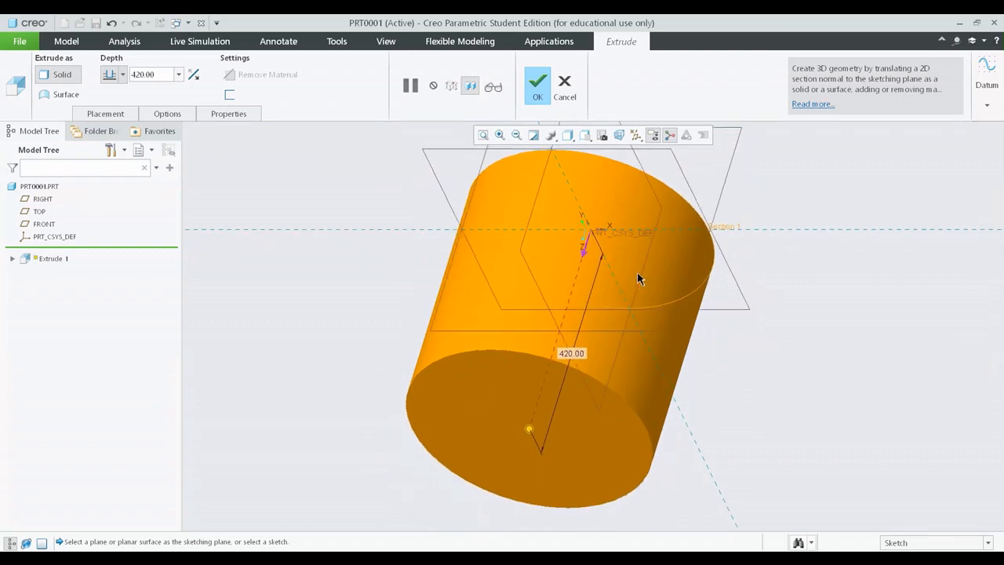
{"action": "middle_click_drag", "start_coordinate": [573, 372], "coordinate": [593, 341], "text": "shift"}
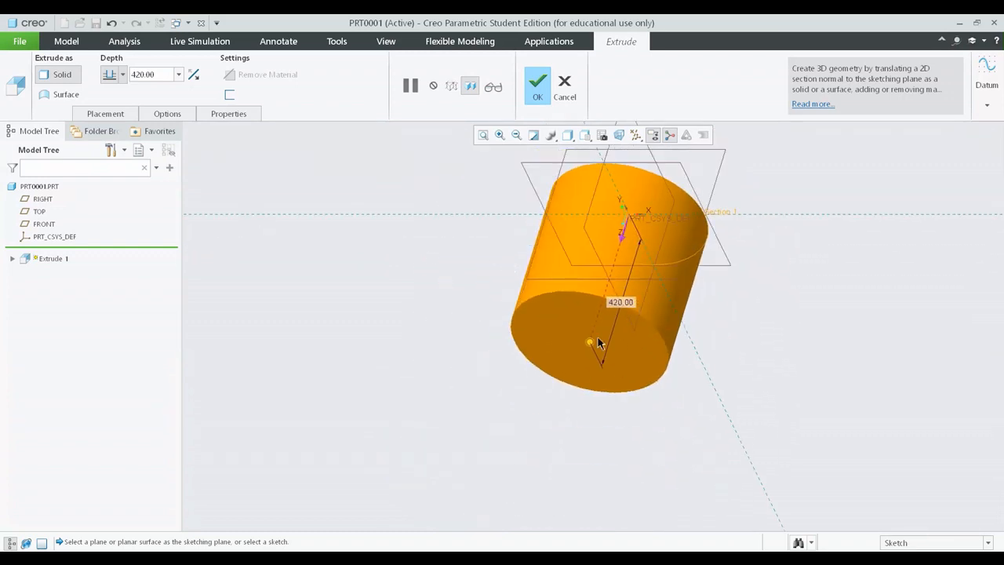
{"action": "left_click_drag", "start_coordinate": [590, 345], "coordinate": [579, 387]}
{"action": "middle_click_drag", "start_coordinate": [682, 298], "coordinate": [619, 340], "text": "shift"}
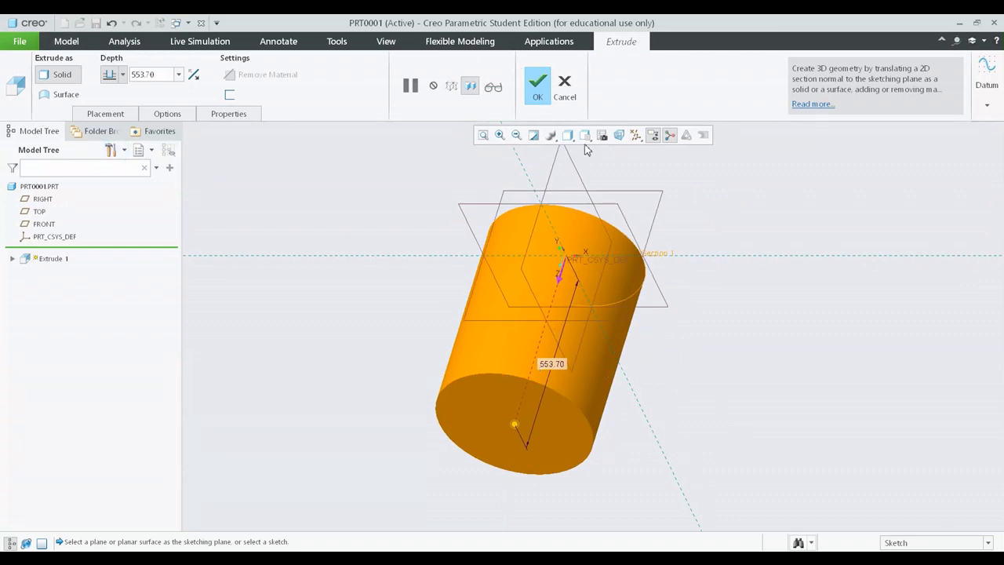
{"action": "double_click", "coordinate": [164, 75]}
{"action": "type", "text": "500"}
{"action": "key", "text": "Return"}
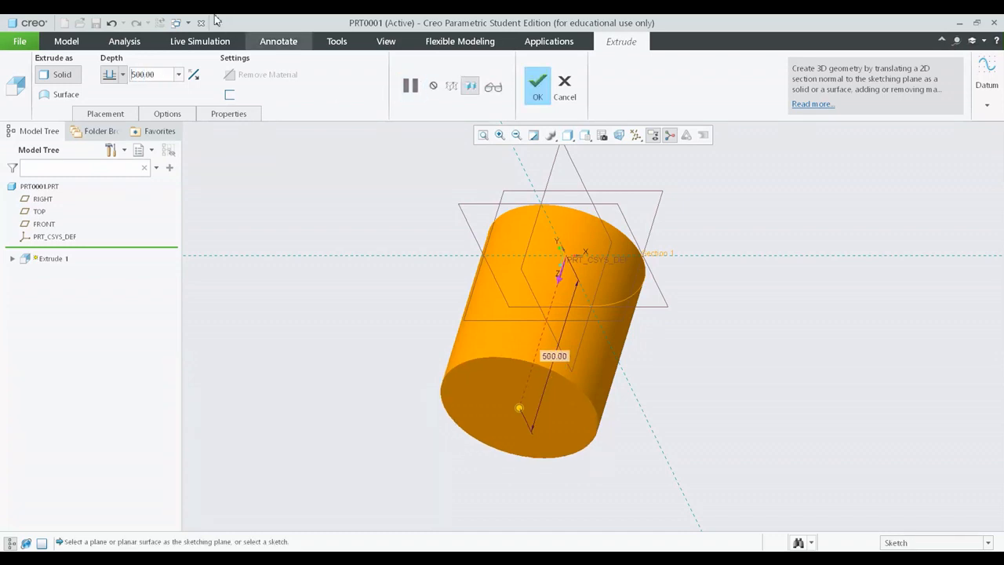
{"action": "left_click", "coordinate": [537, 92]}
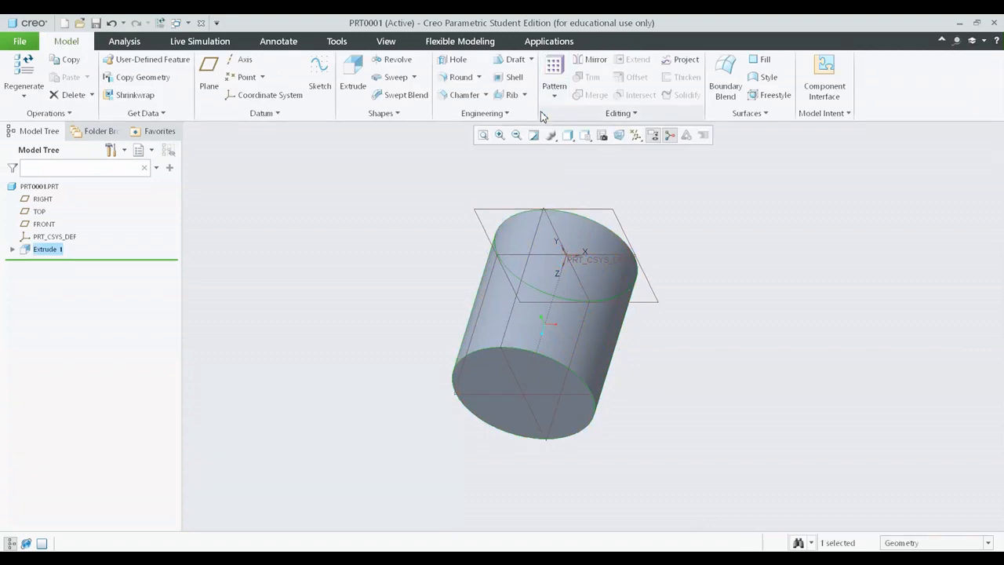
{"action": "left_click", "coordinate": [826, 232]}
{"action": "scroll", "coordinate": [672, 213], "scroll_direction": "down", "scroll_amount": 1}
{"action": "middle_click_drag", "start_coordinate": [672, 213], "coordinate": [617, 195], "text": "shift"}
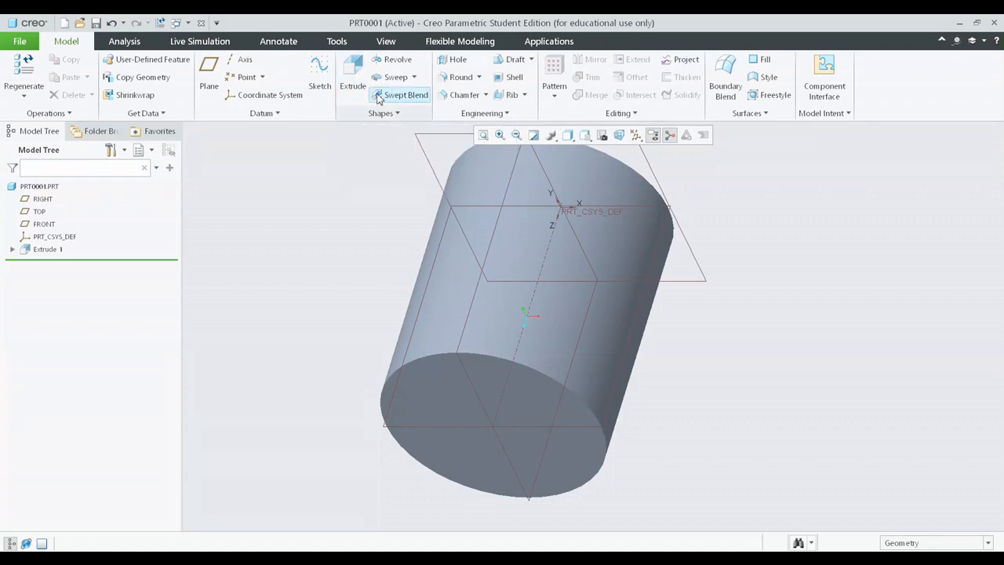
{"action": "left_click", "coordinate": [351, 77]}
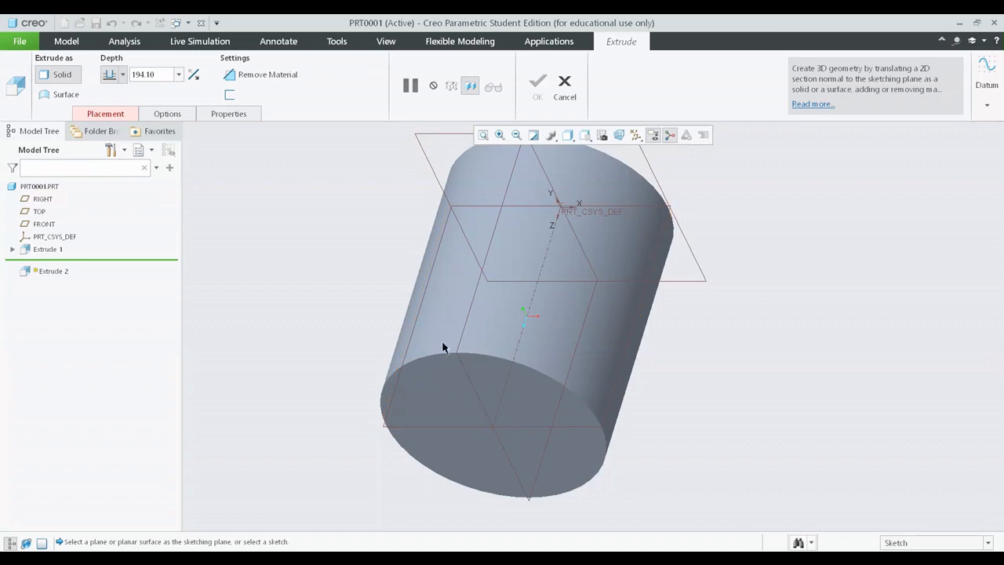
{"action": "left_click", "coordinate": [429, 386]}
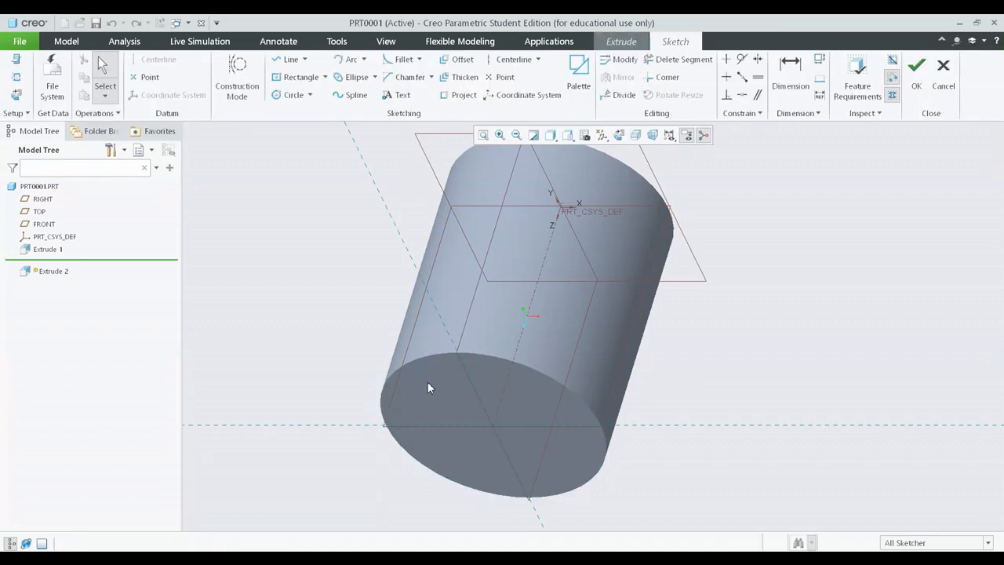
{"action": "left_click", "coordinate": [940, 87]}
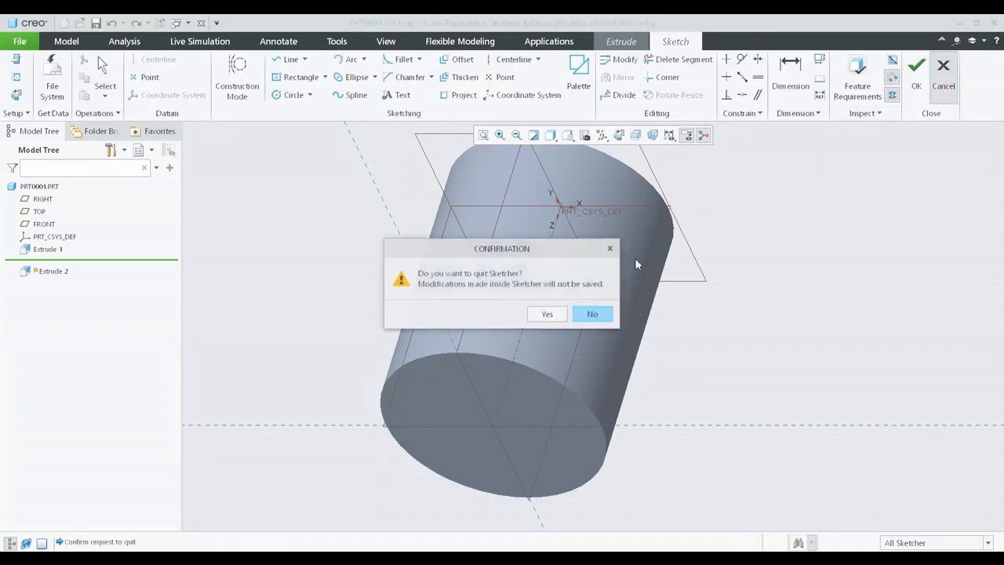
{"action": "left_click", "coordinate": [540, 314]}
{"action": "left_click", "coordinate": [565, 84]}
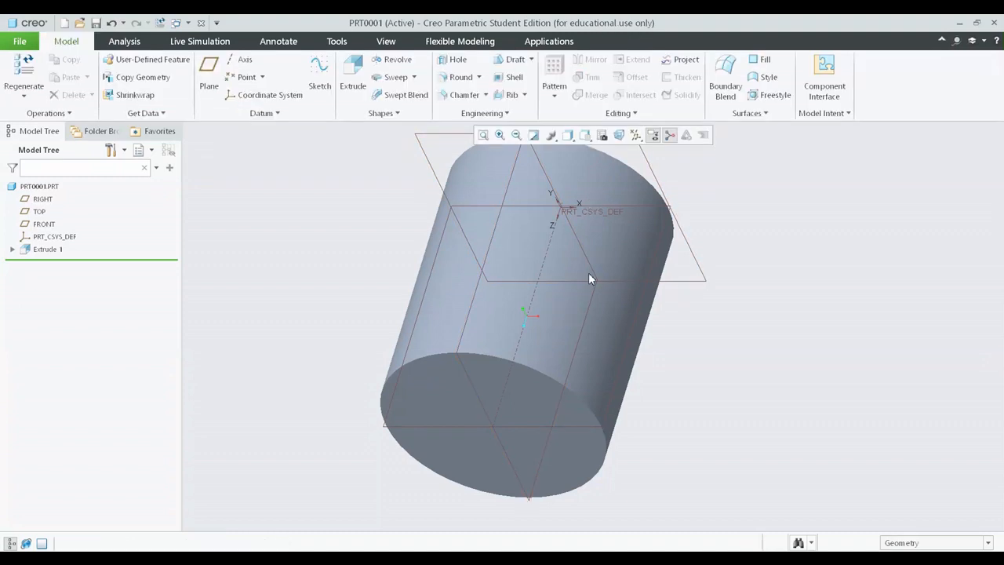
Step: Start a second extrusion on the cylinder's flat end face and sketch a concentric circle about 249 in diameter
{"action": "left_click", "coordinate": [431, 398]}
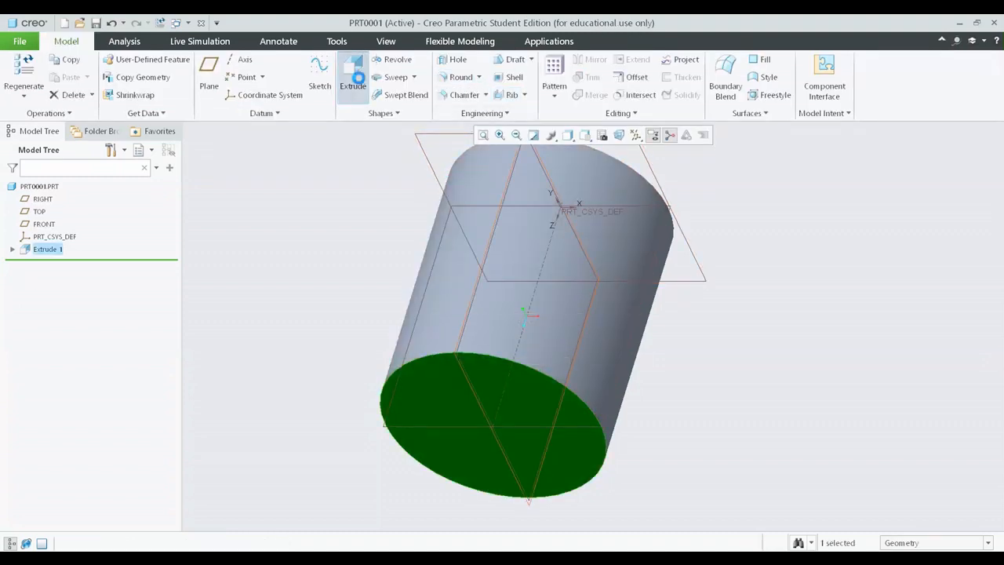
{"action": "left_click", "coordinate": [354, 79]}
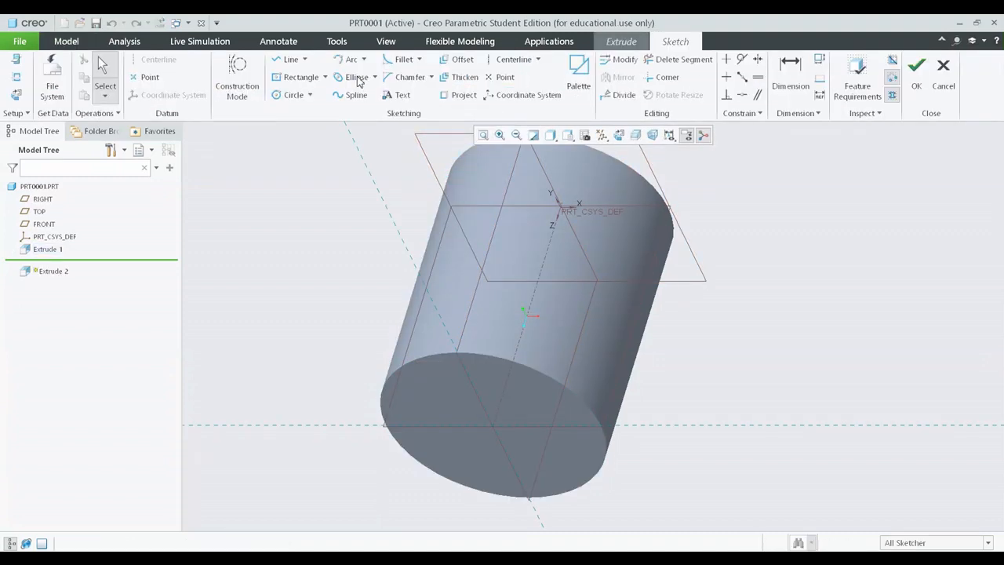
{"action": "left_click", "coordinate": [617, 136]}
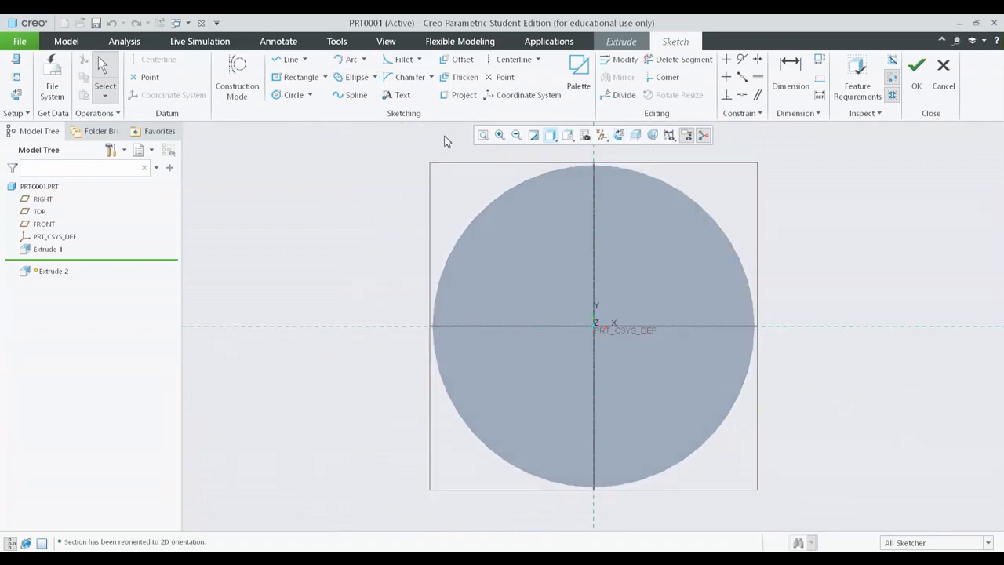
{"action": "left_click", "coordinate": [291, 94]}
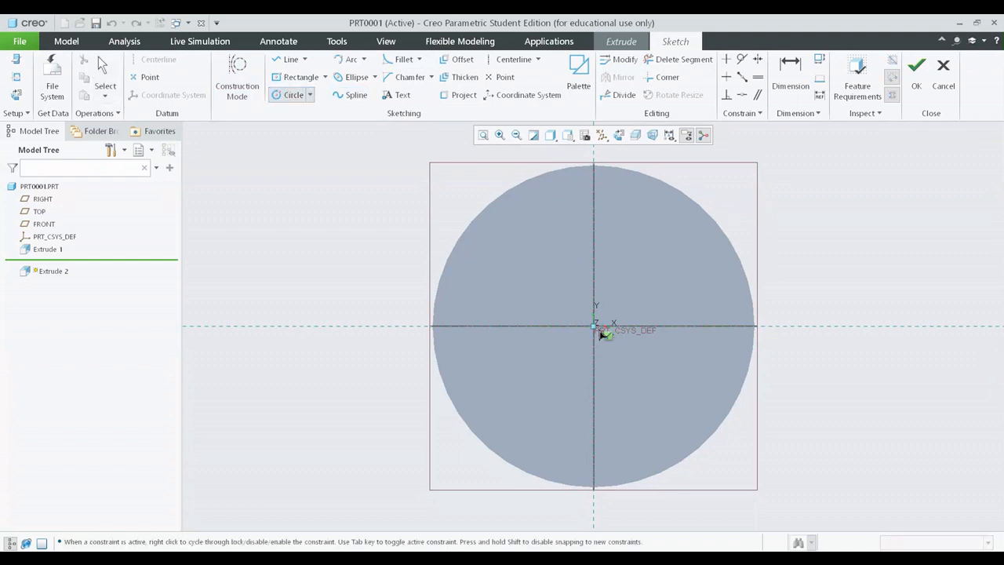
{"action": "left_click", "coordinate": [616, 312]}
{"action": "left_click", "coordinate": [656, 253]}
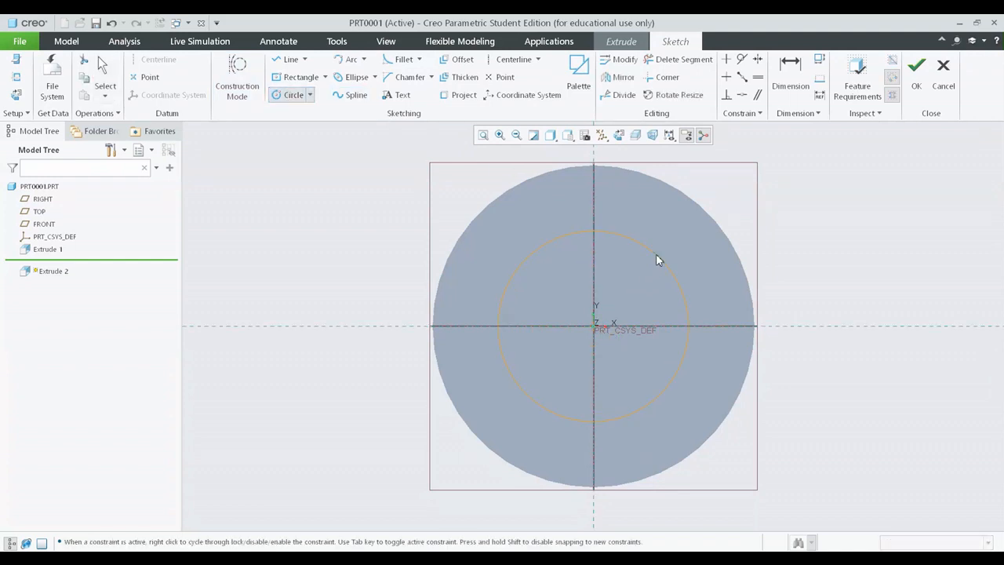
{"action": "middle_click", "coordinate": [679, 255]}
Step: Set the inner circle's diameter to 250 and finish the sketch
{"action": "left_click_drag", "start_coordinate": [481, 243], "coordinate": [383, 226]}
{"action": "double_click", "coordinate": [383, 225]}
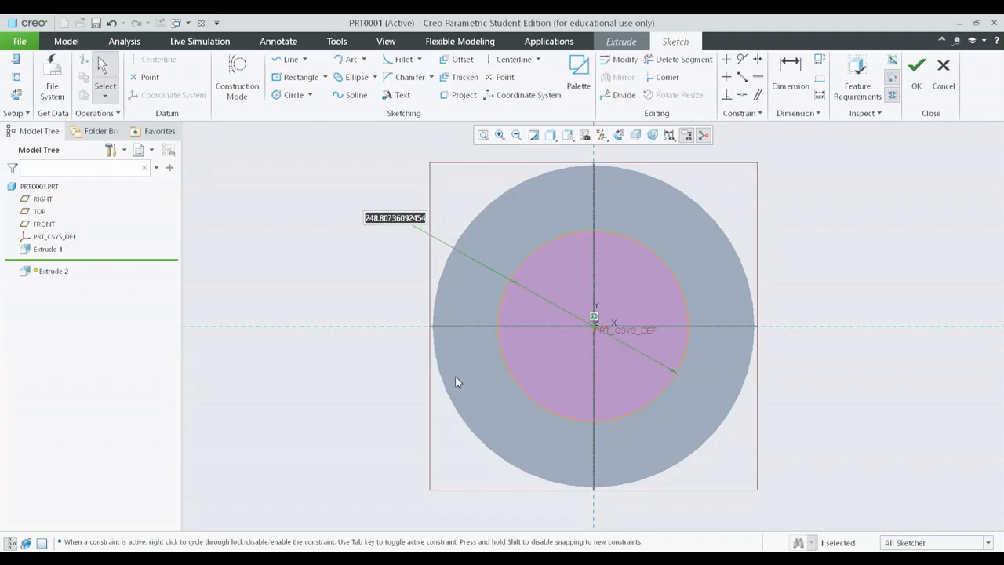
{"action": "type", "text": "250"}
{"action": "key", "text": "Return"}
{"action": "scroll", "coordinate": [921, 368], "scroll_direction": "up", "scroll_amount": 3}
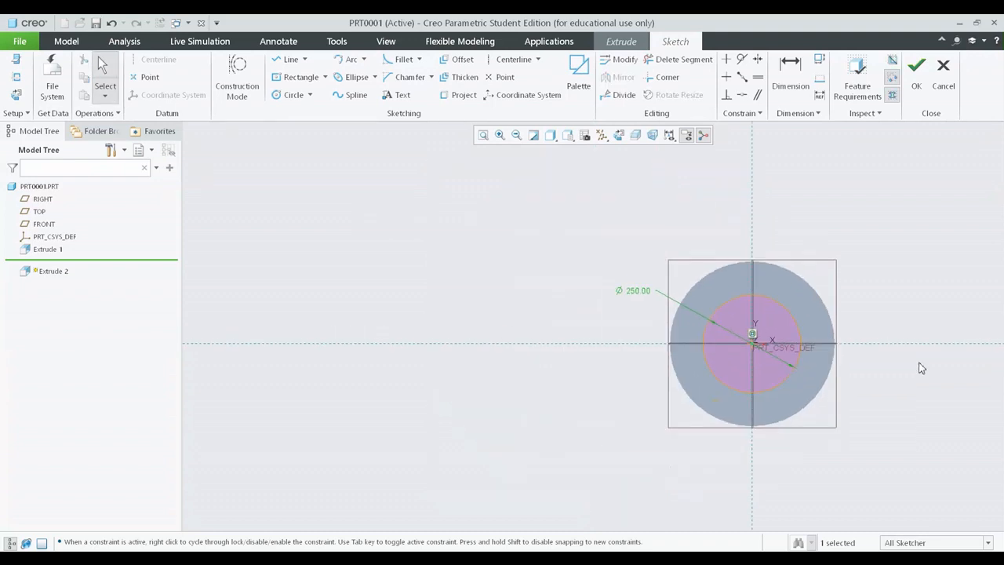
{"action": "mouse_move", "coordinate": [920, 368]}
{"action": "middle_mouse_down"}
{"action": "mouse_move", "coordinate": [874, 376]}
{"action": "mouse_move", "coordinate": [869, 342]}
{"action": "mouse_move", "coordinate": [519, 339]}
{"action": "middle_mouse_up"}
{"action": "scroll", "coordinate": [545, 346], "scroll_direction": "down", "scroll_amount": 2}
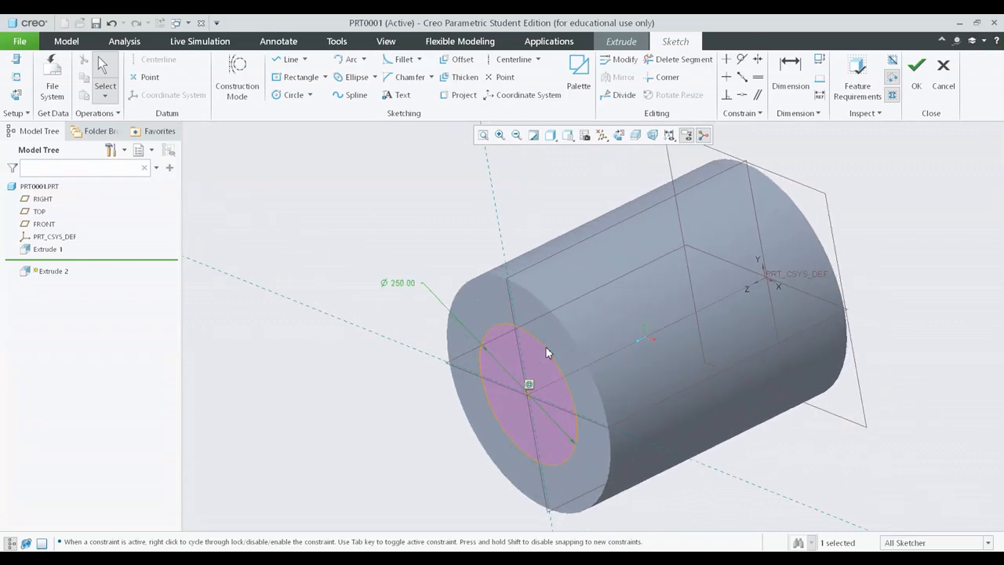
{"action": "middle_click_drag", "start_coordinate": [596, 311], "coordinate": [615, 252], "text": "shift"}
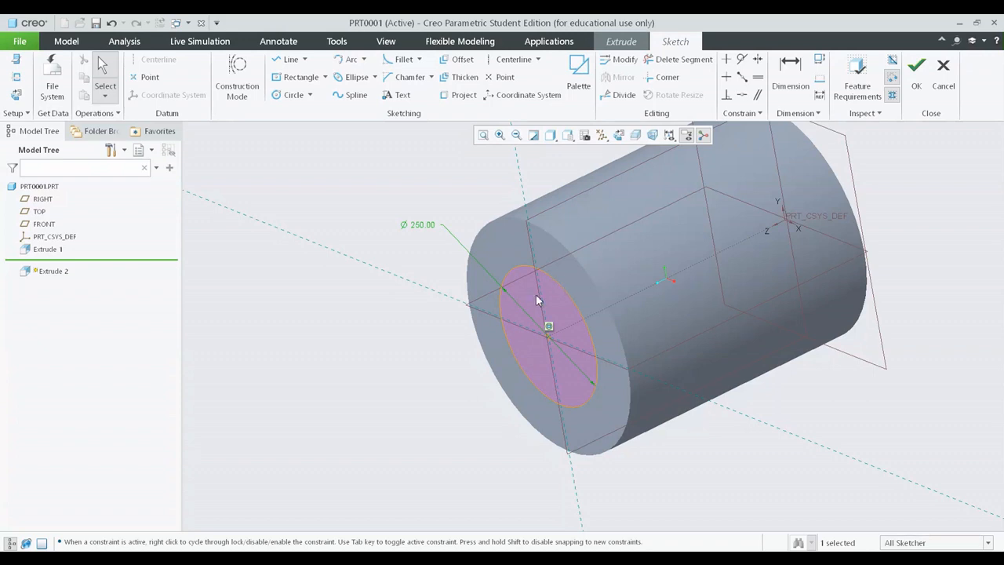
{"action": "mouse_move", "coordinate": [774, 290]}
{"action": "middle_mouse_down"}
{"action": "mouse_move", "coordinate": [708, 318]}
{"action": "mouse_move", "coordinate": [678, 317]}
{"action": "mouse_move", "coordinate": [773, 286]}
{"action": "middle_mouse_up"}
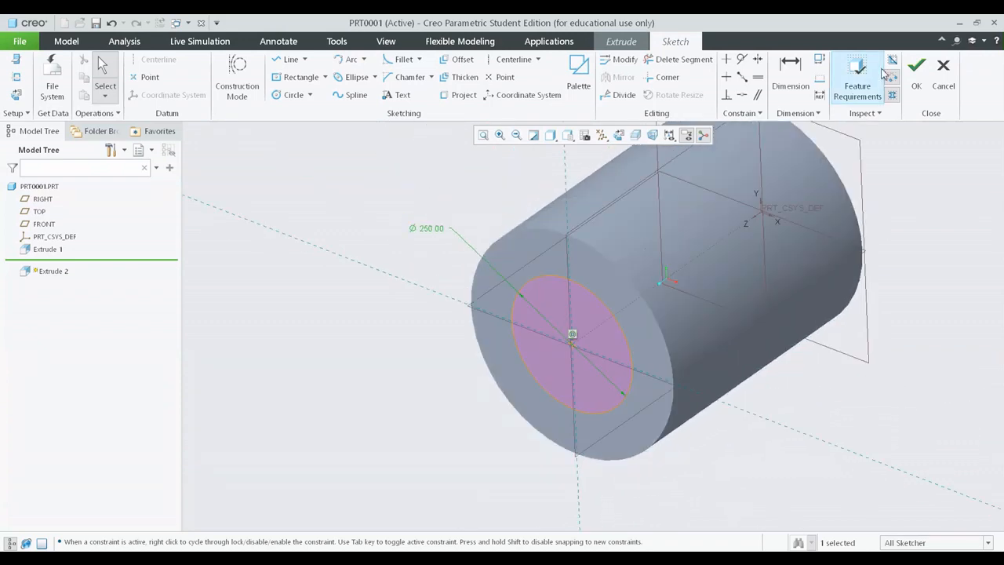
{"action": "left_click", "coordinate": [916, 75]}
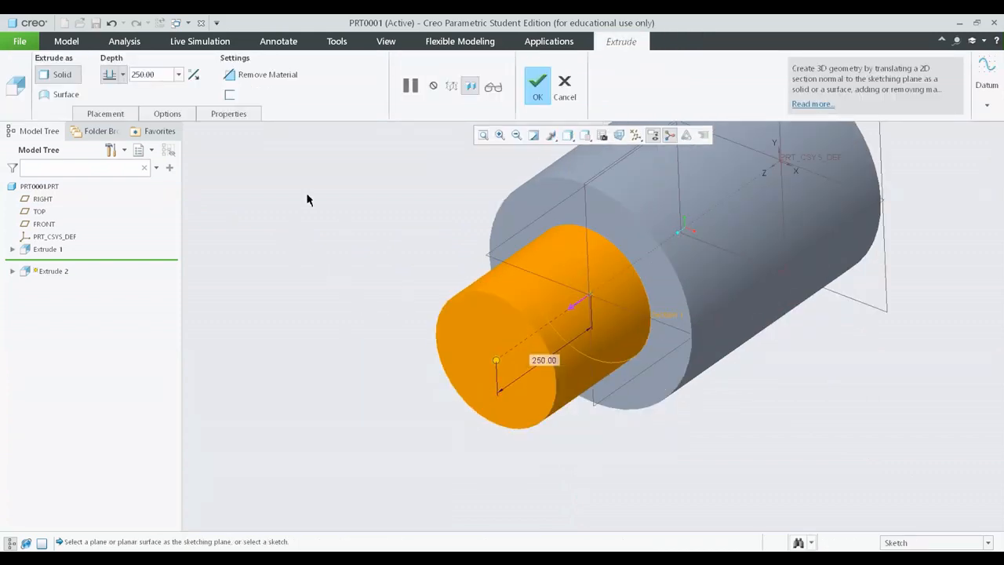
Step: Reverse the second extrusion's direction so that it cuts material from inside the cylinder
{"action": "left_click", "coordinate": [196, 78]}
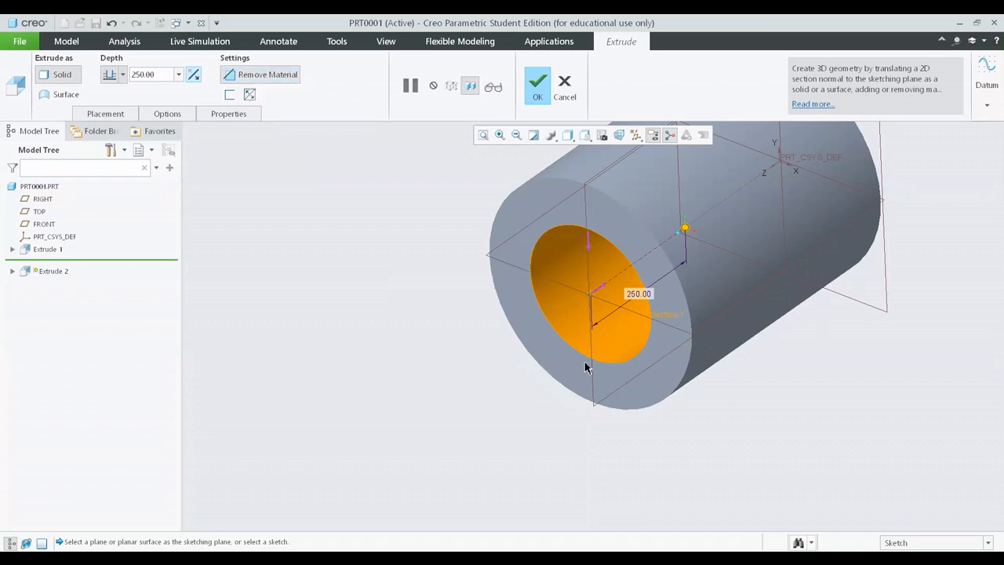
{"action": "middle_click_drag", "start_coordinate": [588, 365], "coordinate": [540, 399]}
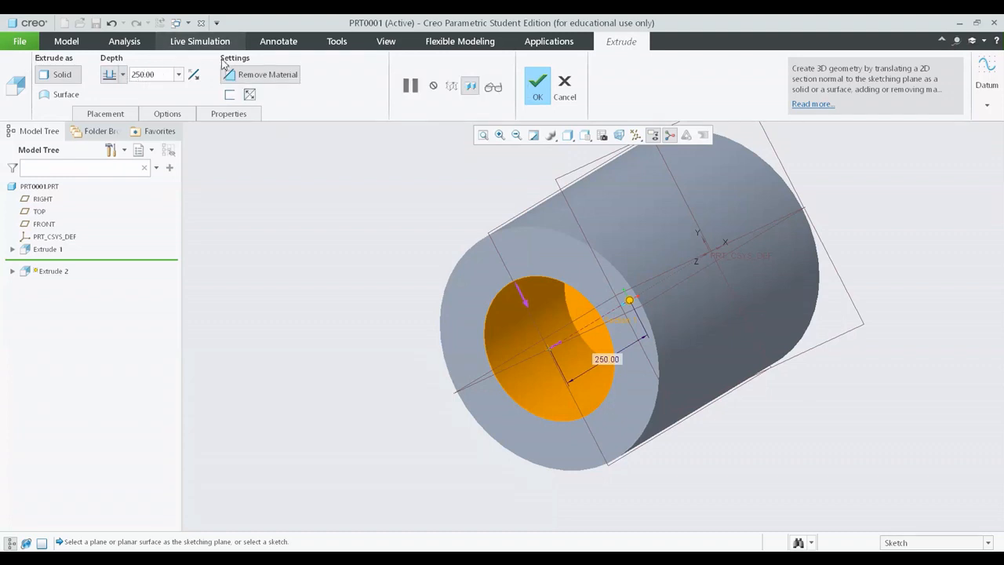
Step: Switch the extrusion direction outward and back inward twice to compare adding with removing material
{"action": "left_click", "coordinate": [193, 74]}
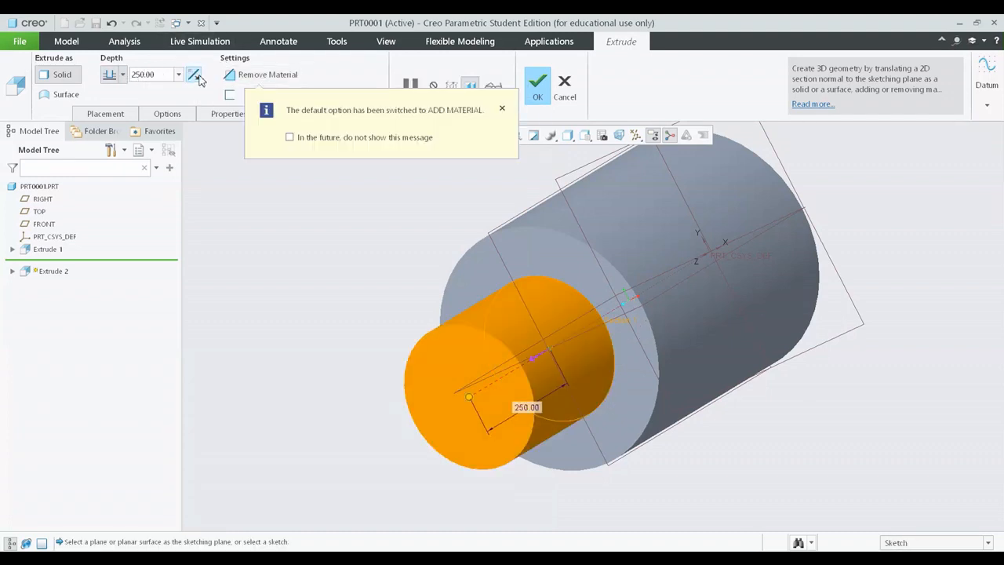
{"action": "left_click", "coordinate": [199, 77]}
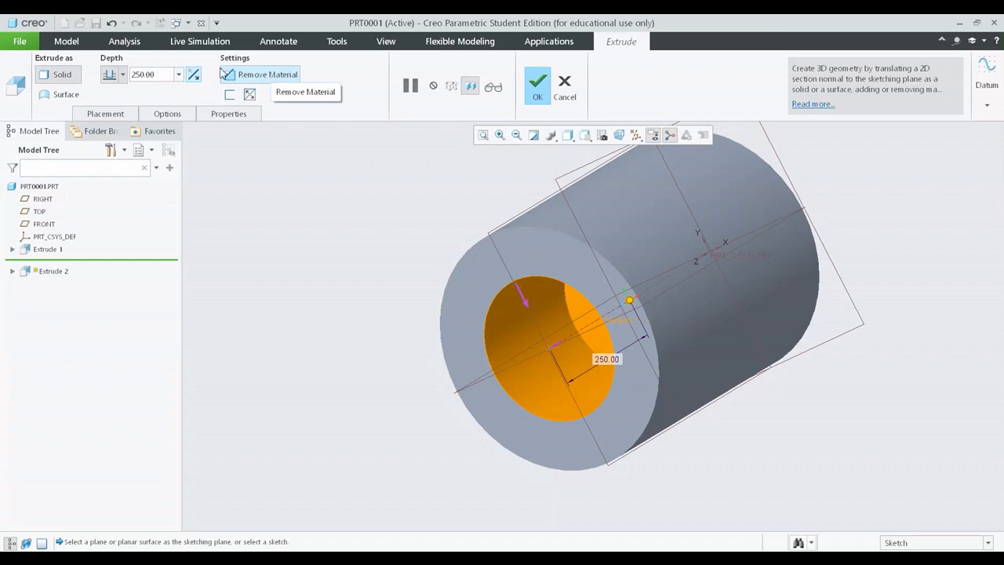
{"action": "left_click", "coordinate": [194, 75]}
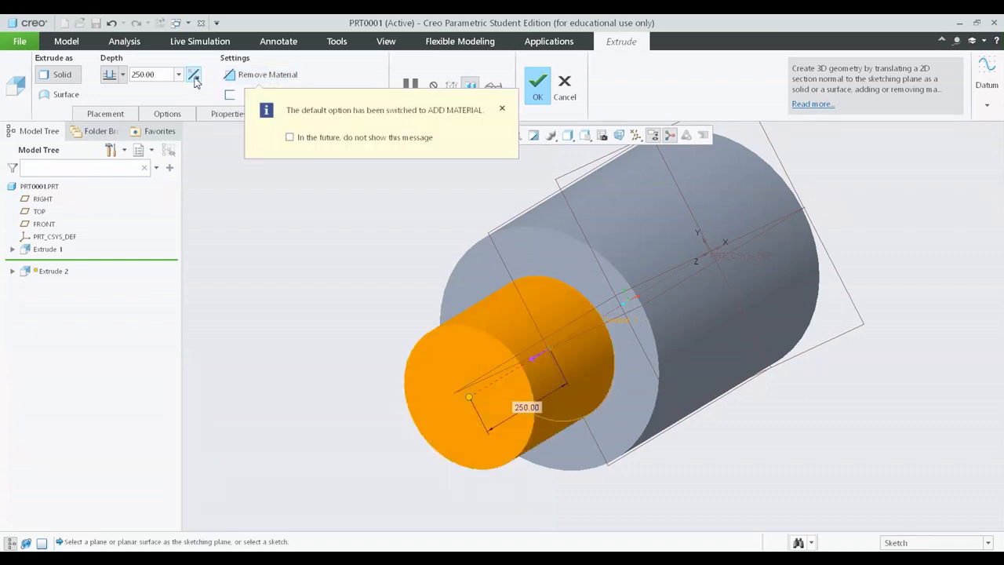
{"action": "left_click", "coordinate": [195, 77]}
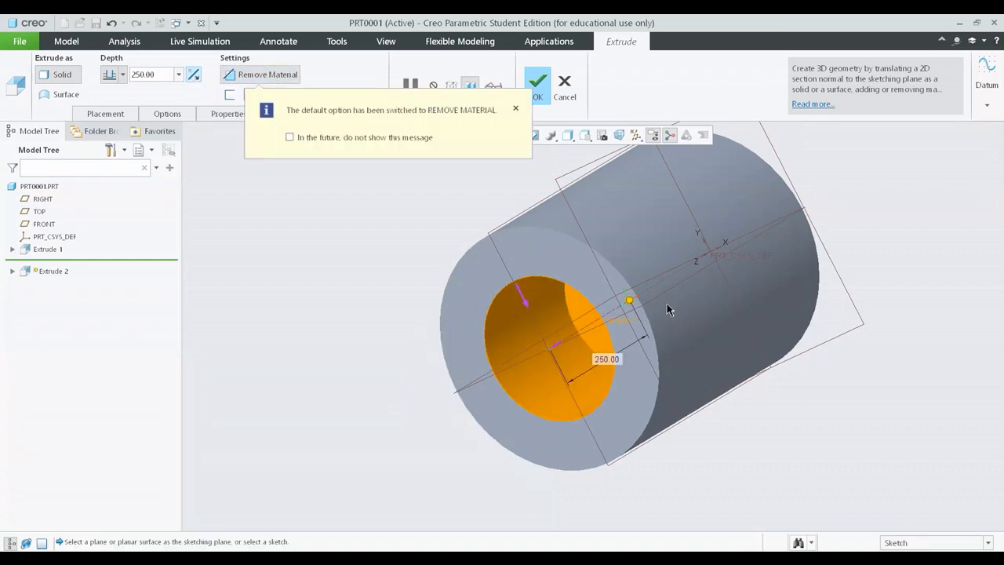
{"action": "middle_click_drag", "start_coordinate": [670, 308], "coordinate": [711, 290]}
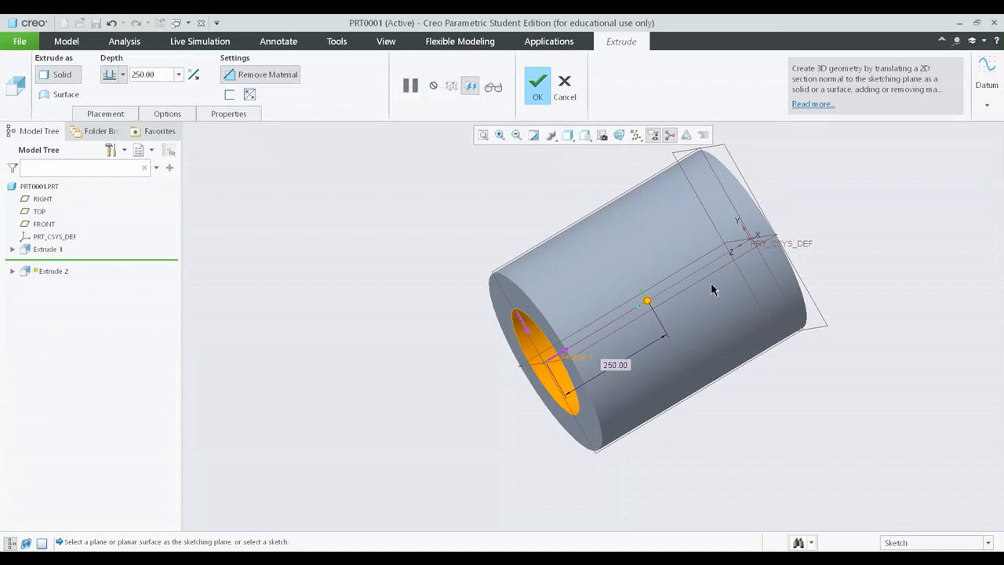
Step: Turn material removal off for the second extrusion and back on to compare the end face with the cut hole
{"action": "left_click", "coordinate": [237, 75]}
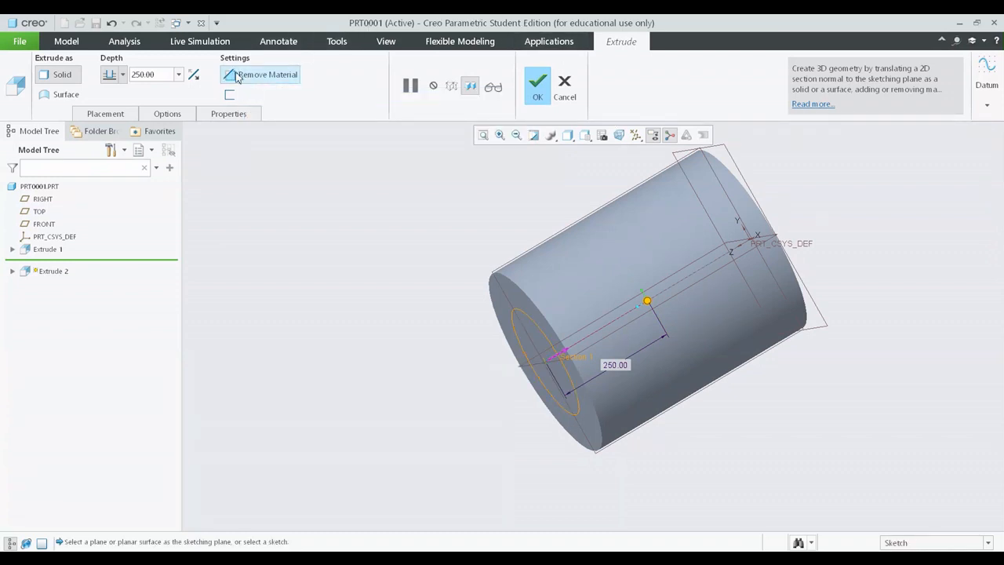
{"action": "middle_click_drag", "start_coordinate": [608, 392], "coordinate": [638, 403]}
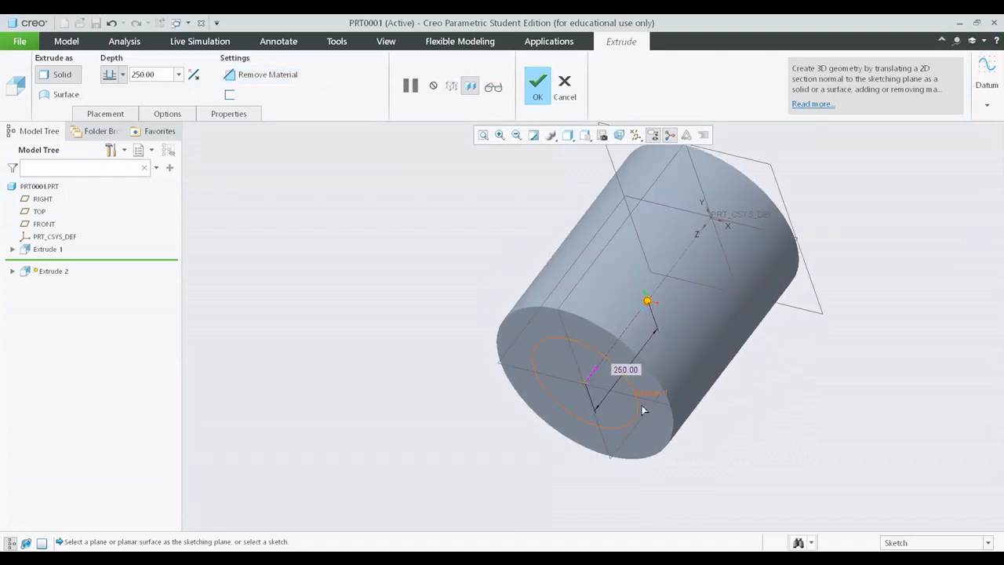
{"action": "left_click", "coordinate": [264, 80]}
{"action": "left_click", "coordinate": [234, 76]}
{"action": "mouse_move", "coordinate": [523, 225]}
{"action": "middle_mouse_down"}
{"action": "mouse_move", "coordinate": [474, 328]}
{"action": "mouse_move", "coordinate": [488, 323]}
{"action": "middle_mouse_up"}
{"action": "scroll", "coordinate": [488, 323], "scroll_direction": "up", "scroll_amount": 5}
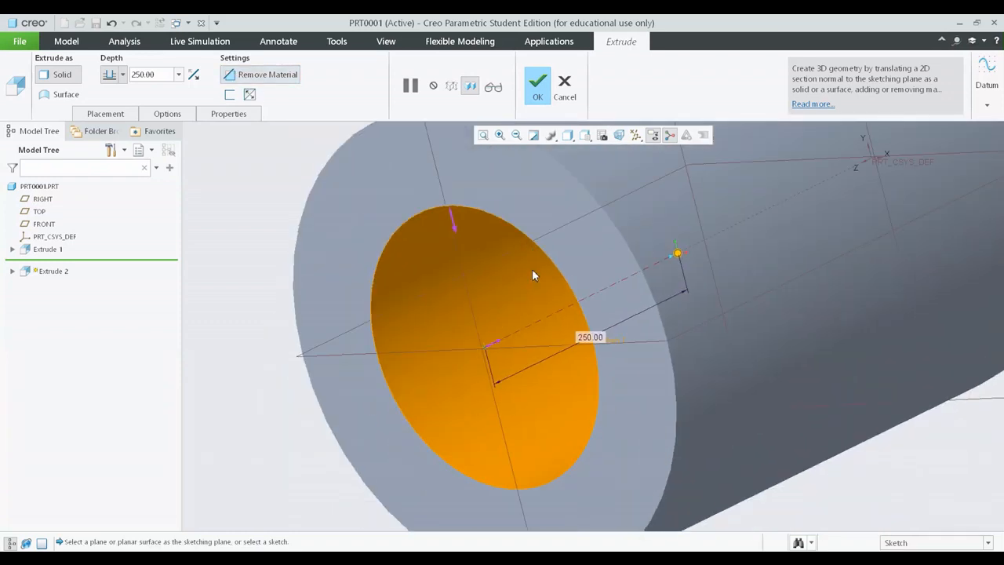
{"action": "mouse_move", "coordinate": [531, 274]}
{"action": "middle_mouse_down"}
{"action": "mouse_move", "coordinate": [544, 280]}
{"action": "mouse_move", "coordinate": [532, 277]}
{"action": "middle_mouse_up"}
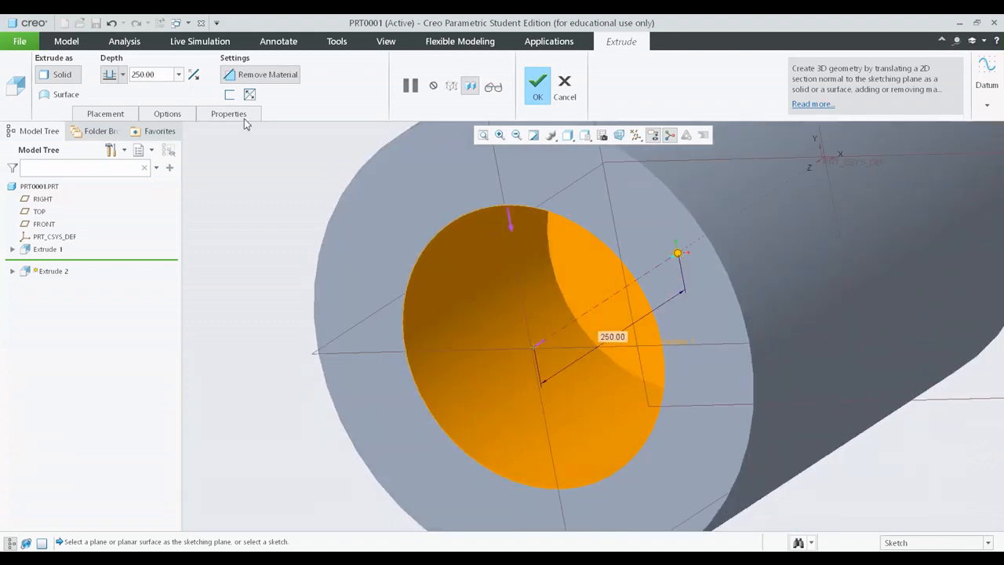
Step: Set the depth of the 250-diameter cut to 350 and inspect the hole's bottom inside the cylinder
{"action": "left_click", "coordinate": [152, 76]}
{"action": "type", "text": "65"}
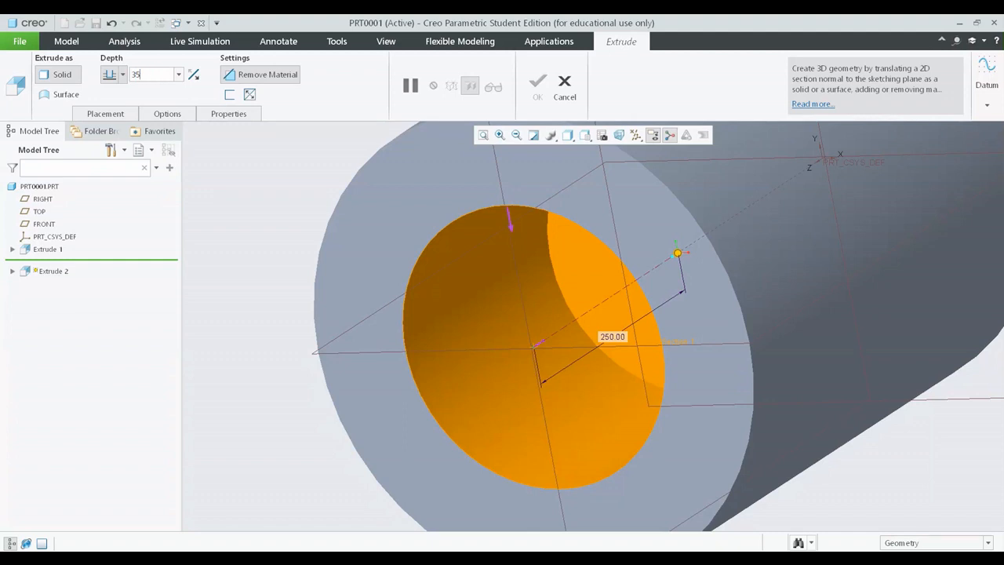
{"action": "type", "text": "0"}
{"action": "key", "text": "Return"}
{"action": "middle_click_drag", "start_coordinate": [595, 304], "coordinate": [632, 293]}
{"action": "middle_click_drag", "start_coordinate": [627, 307], "coordinate": [695, 340]}
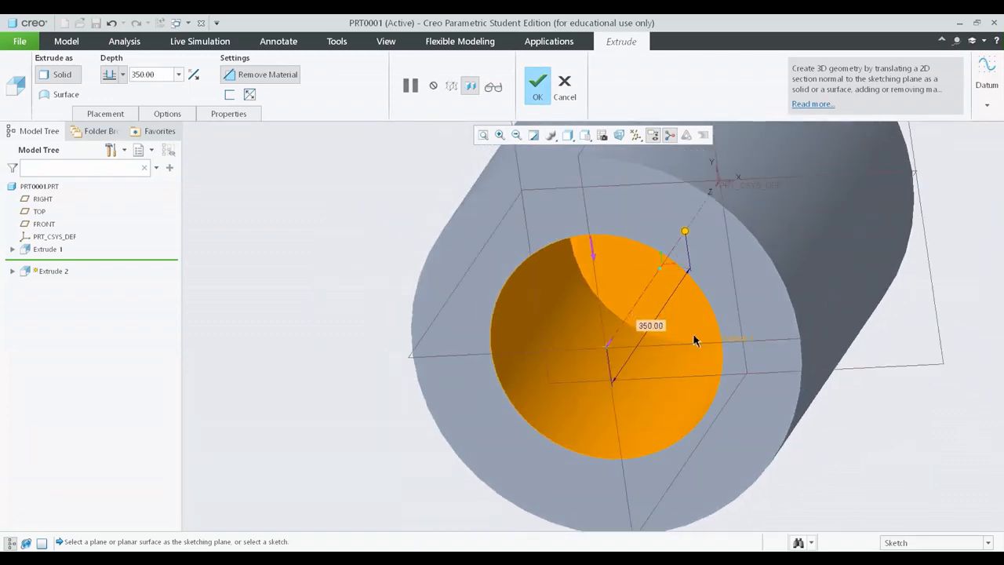
{"action": "middle_click_drag", "start_coordinate": [740, 305], "coordinate": [759, 332]}
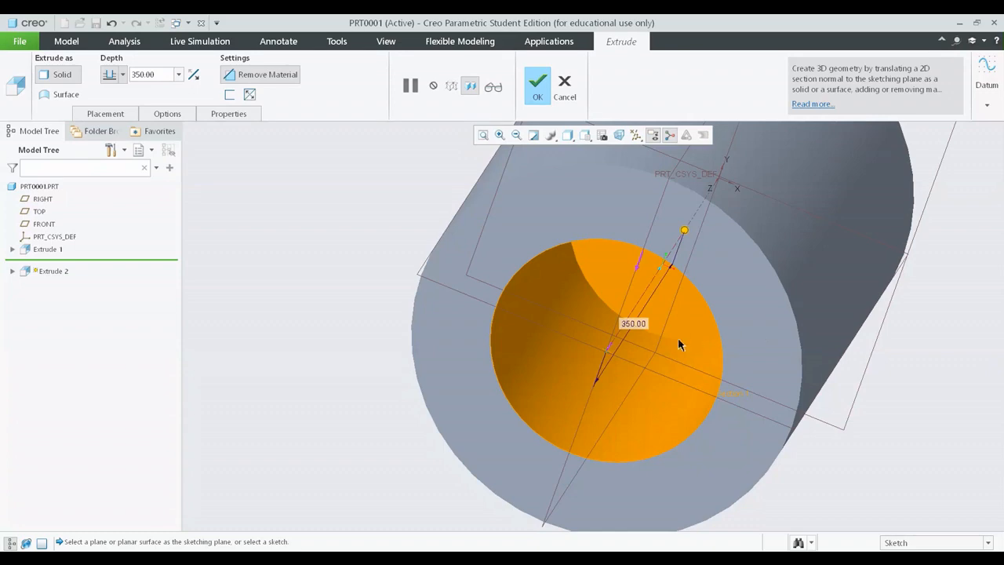
{"action": "middle_click_drag", "start_coordinate": [679, 343], "coordinate": [560, 360]}
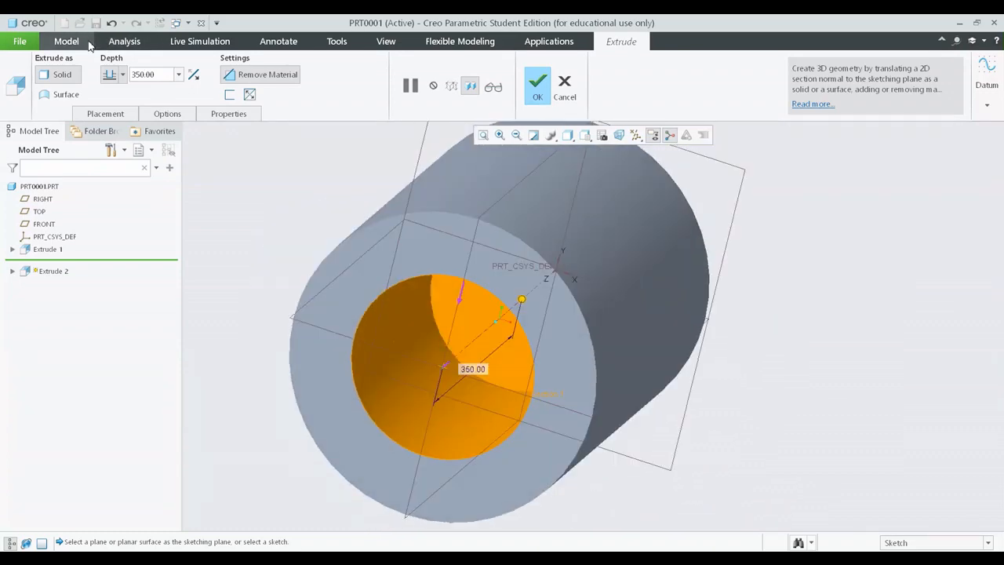
Step: Switch the cut's depth option to symmetric about the sketching plane and complete the second extrusion
{"action": "left_click", "coordinate": [123, 75]}
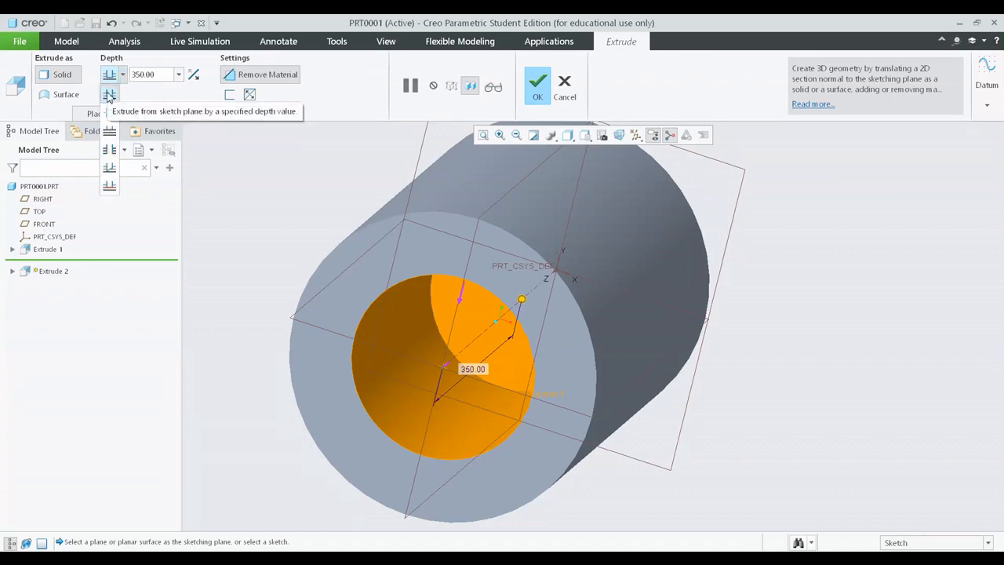
{"action": "left_click", "coordinate": [118, 95]}
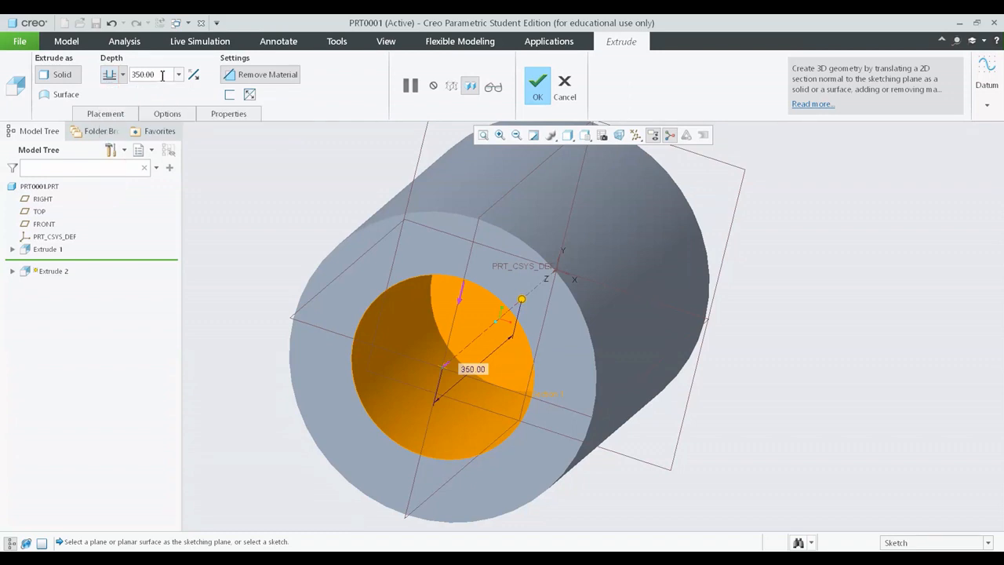
{"action": "double_click", "coordinate": [162, 74]}
{"action": "left_click", "coordinate": [122, 76]}
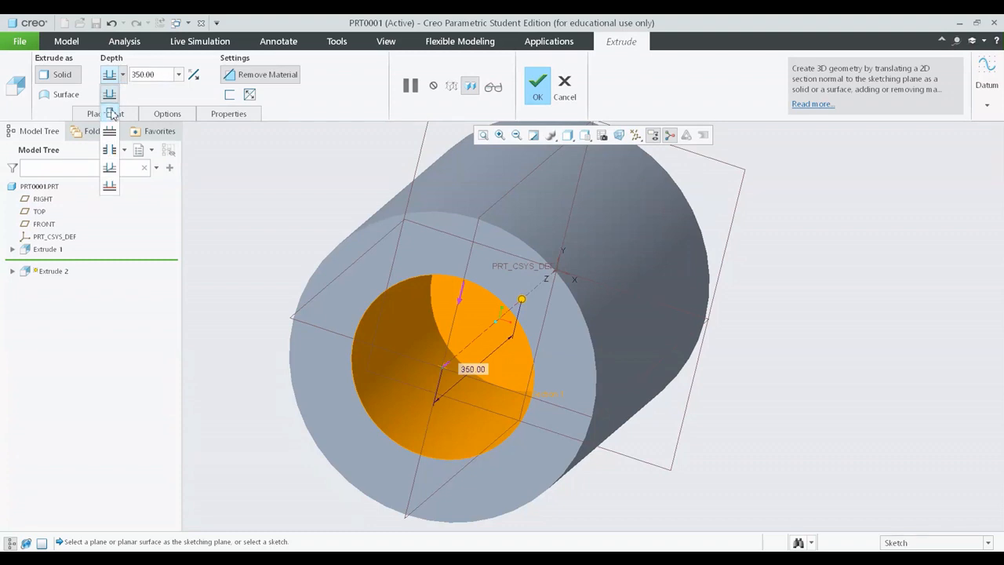
{"action": "left_click", "coordinate": [110, 114]}
{"action": "middle_click_drag", "start_coordinate": [570, 280], "coordinate": [580, 301]}
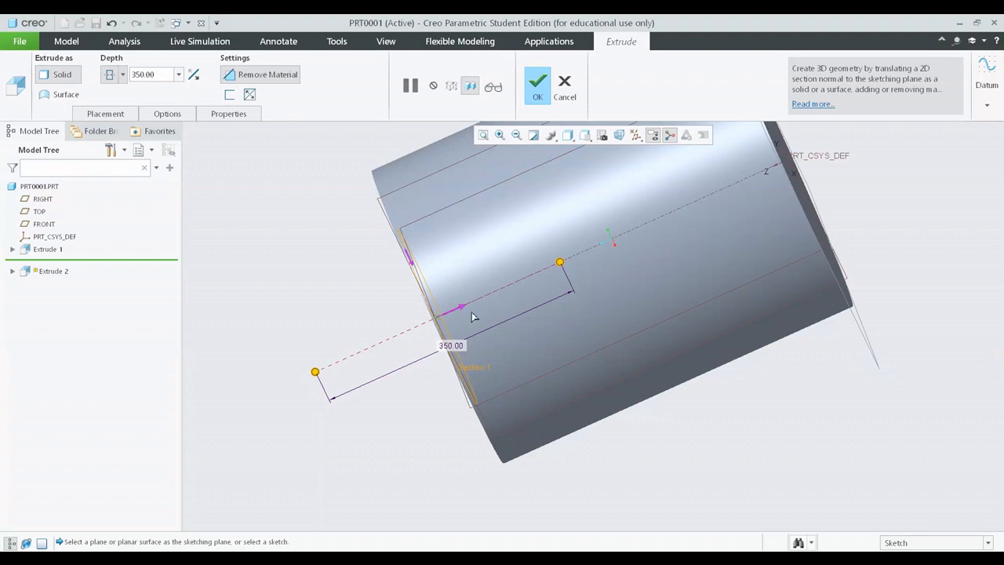
{"action": "middle_click_drag", "start_coordinate": [590, 276], "coordinate": [495, 288]}
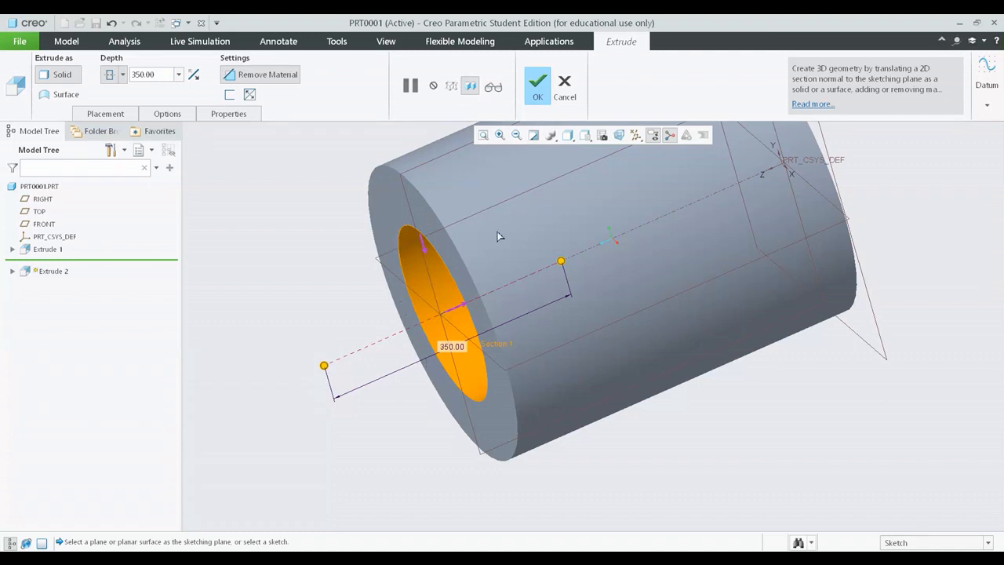
{"action": "middle_click_drag", "start_coordinate": [444, 355], "coordinate": [430, 352]}
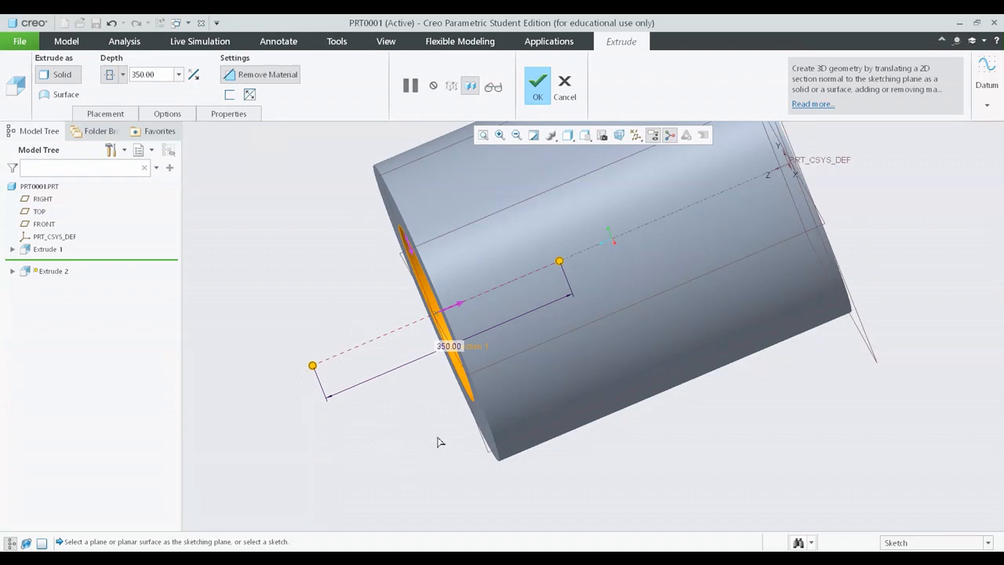
{"action": "left_click", "coordinate": [538, 83]}
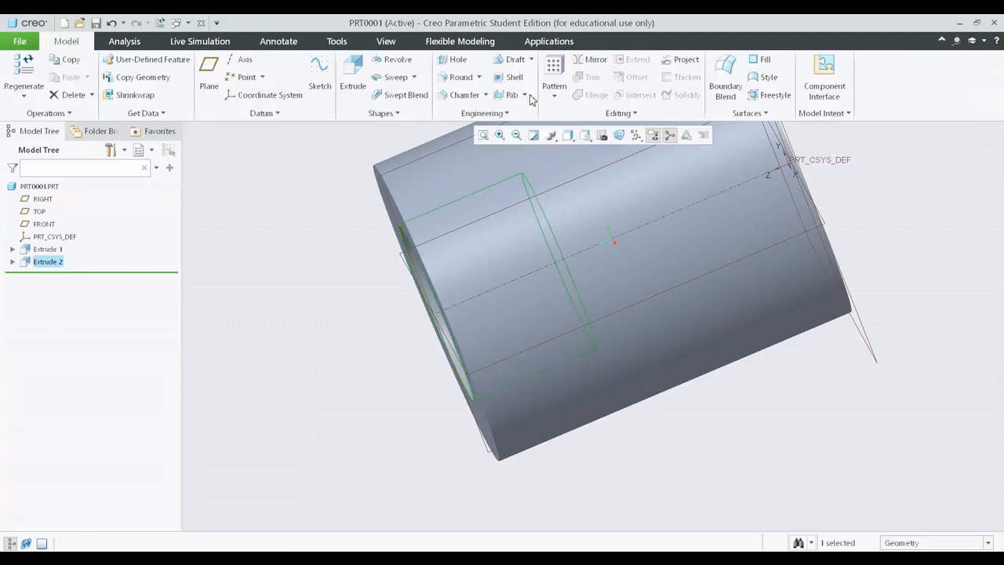
Step: Edit the definition of the second extrusion and return its depth option to a specified depth from the sketching plane
{"action": "key", "text": "ctrl+d"}
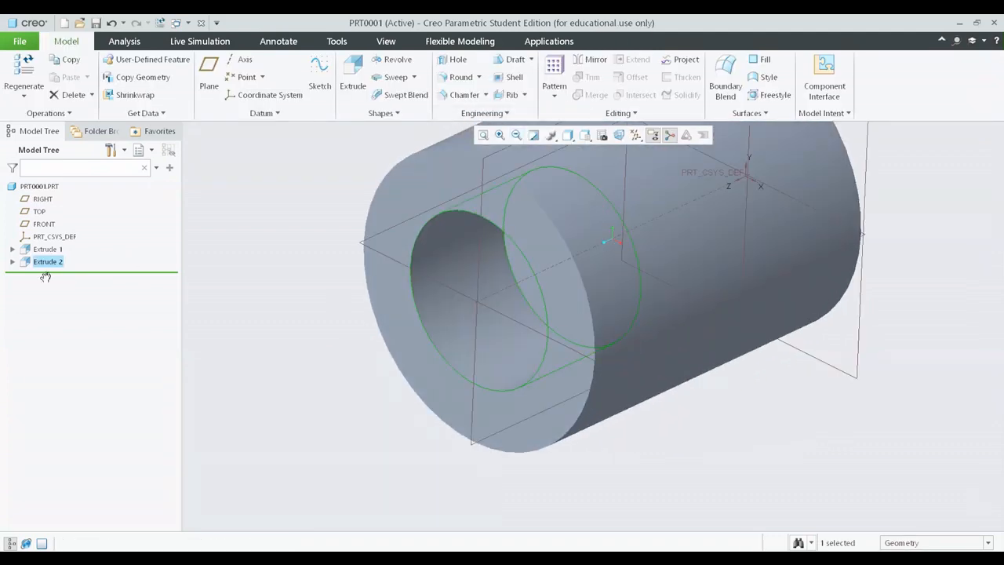
{"action": "right_click", "coordinate": [49, 264]}
{"action": "left_click", "coordinate": [74, 207]}
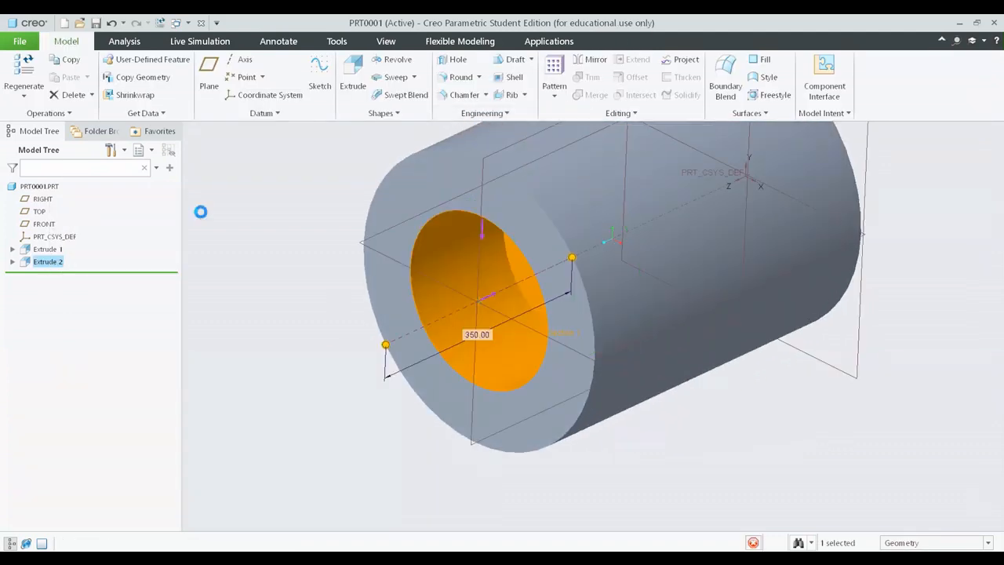
{"action": "middle_click_drag", "start_coordinate": [581, 314], "coordinate": [511, 310]}
{"action": "left_click", "coordinate": [121, 78]}
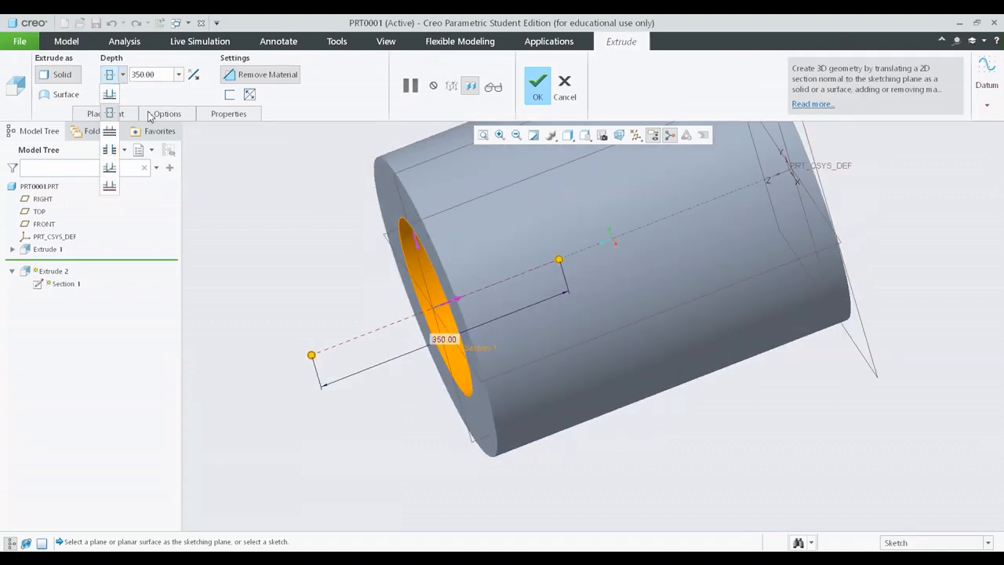
{"action": "left_click", "coordinate": [110, 98]}
{"action": "middle_click_drag", "start_coordinate": [511, 329], "coordinate": [490, 305]}
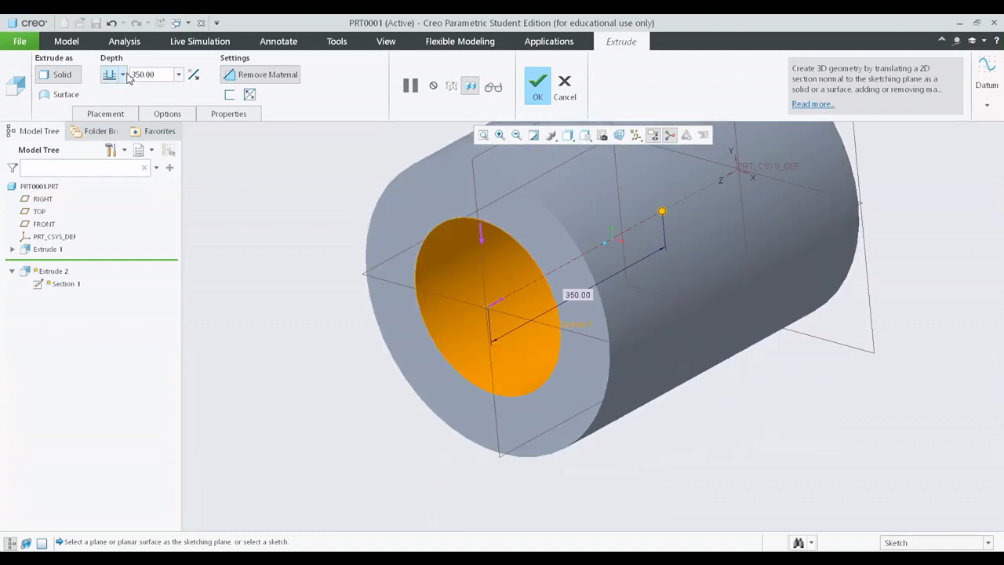
Step: Change the cut's depth option so that it extrudes up to the next surface
{"action": "left_click", "coordinate": [122, 74]}
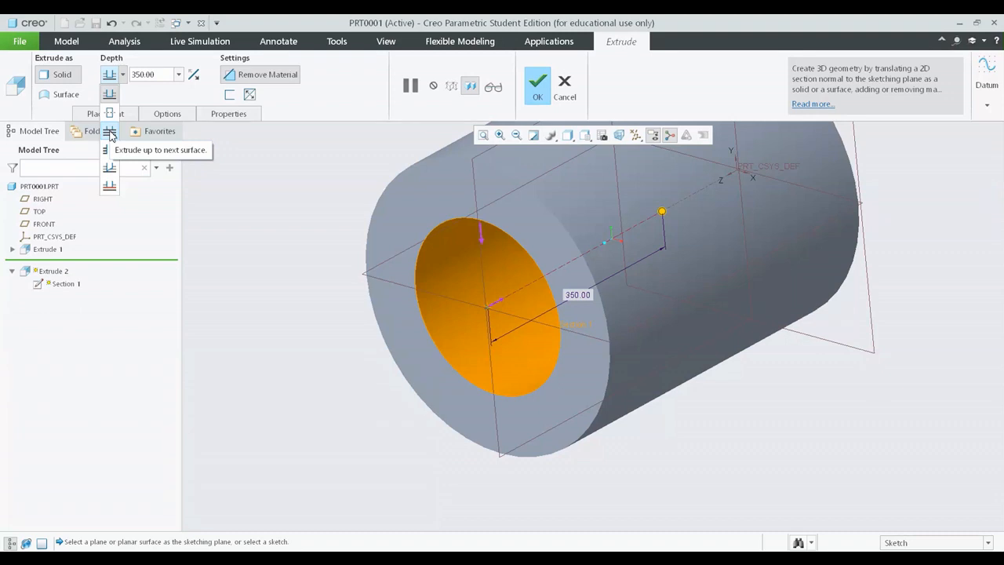
{"action": "left_click", "coordinate": [110, 135]}
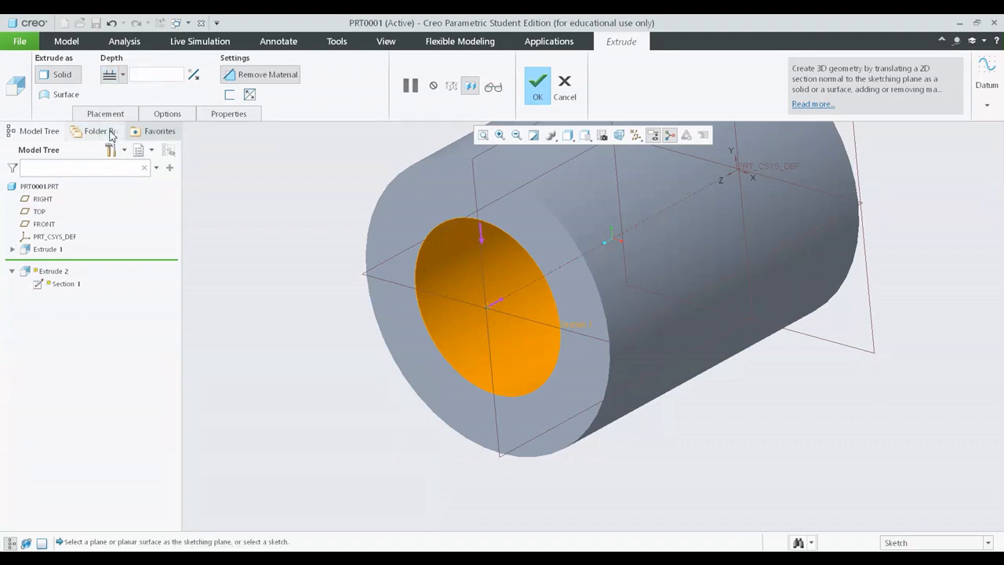
{"action": "mouse_move", "coordinate": [617, 314]}
{"action": "middle_mouse_down"}
{"action": "mouse_move", "coordinate": [548, 354]}
{"action": "mouse_move", "coordinate": [652, 262]}
{"action": "mouse_move", "coordinate": [605, 363]}
{"action": "mouse_move", "coordinate": [633, 308]}
{"action": "middle_mouse_up"}
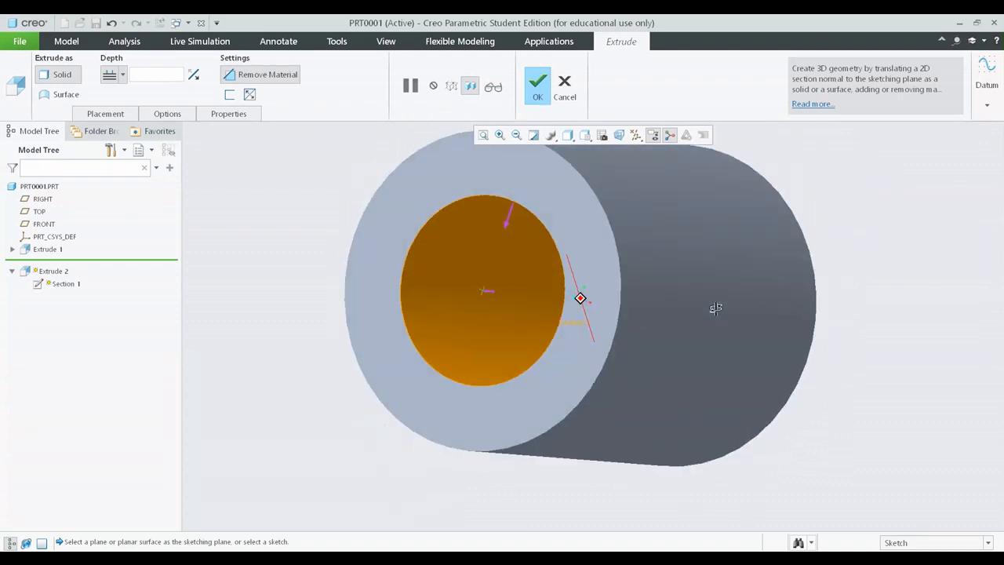
Step: Return the cut to a specified depth and shorten it in the model to about 345.7
{"action": "left_click", "coordinate": [122, 74]}
{"action": "left_click", "coordinate": [111, 95]}
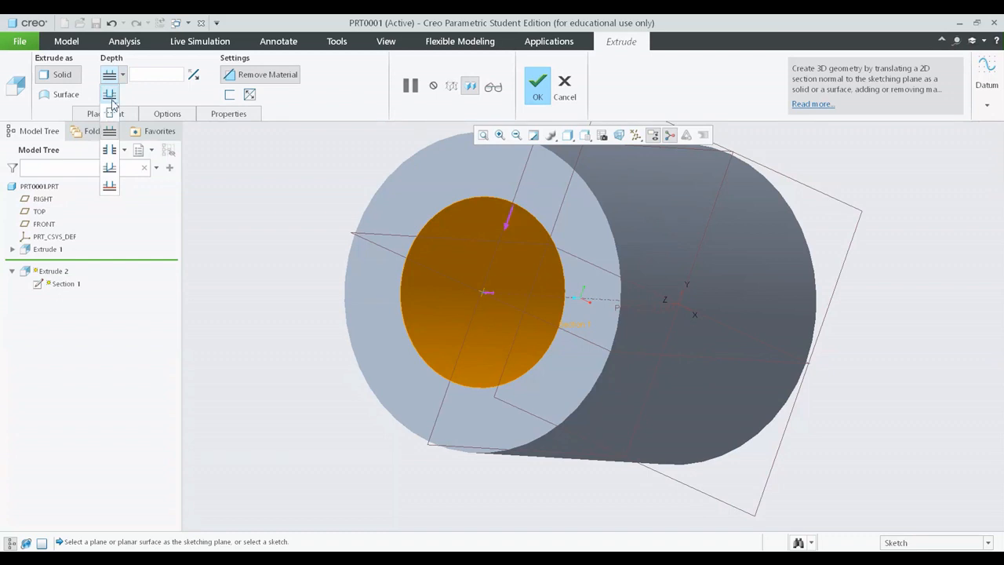
{"action": "middle_click_drag", "start_coordinate": [663, 269], "coordinate": [578, 296]}
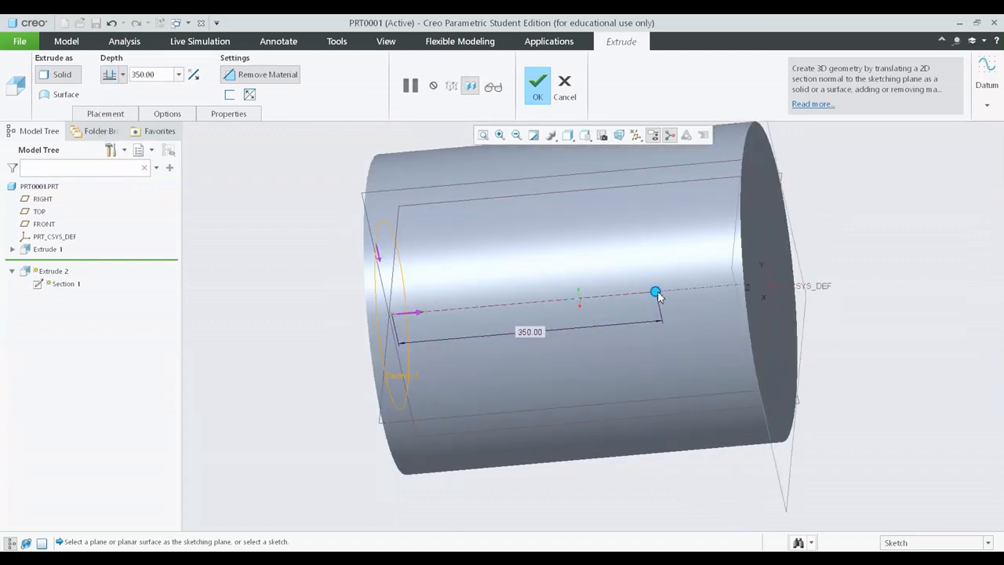
{"action": "mouse_move", "coordinate": [655, 293]}
{"action": "left_mouse_down"}
{"action": "mouse_move", "coordinate": [683, 291]}
{"action": "mouse_move", "coordinate": [657, 296]}
{"action": "left_mouse_up"}
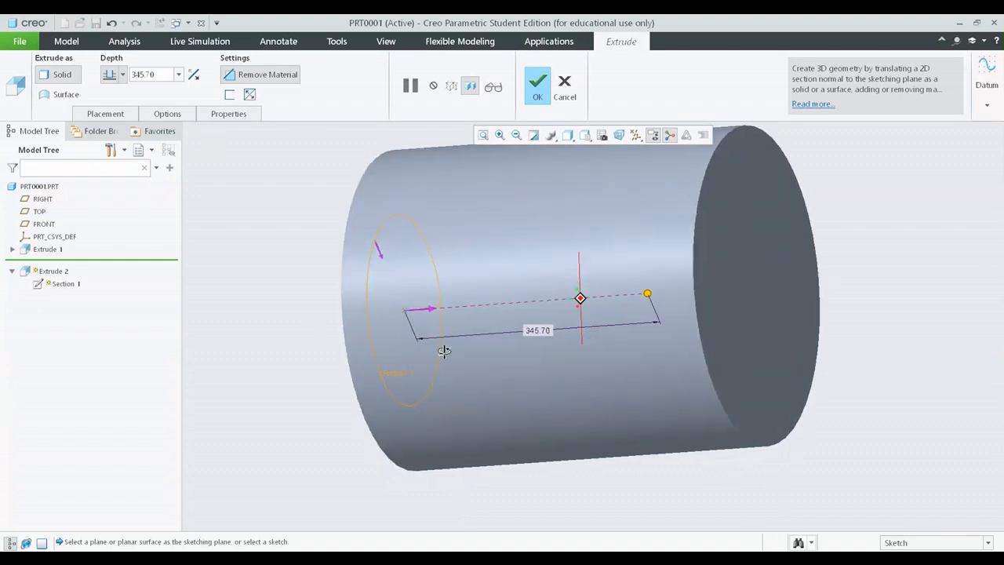
Step: Set the cut to extrude up to the next surface again and inspect the cylinder's far end
{"action": "left_click", "coordinate": [123, 75]}
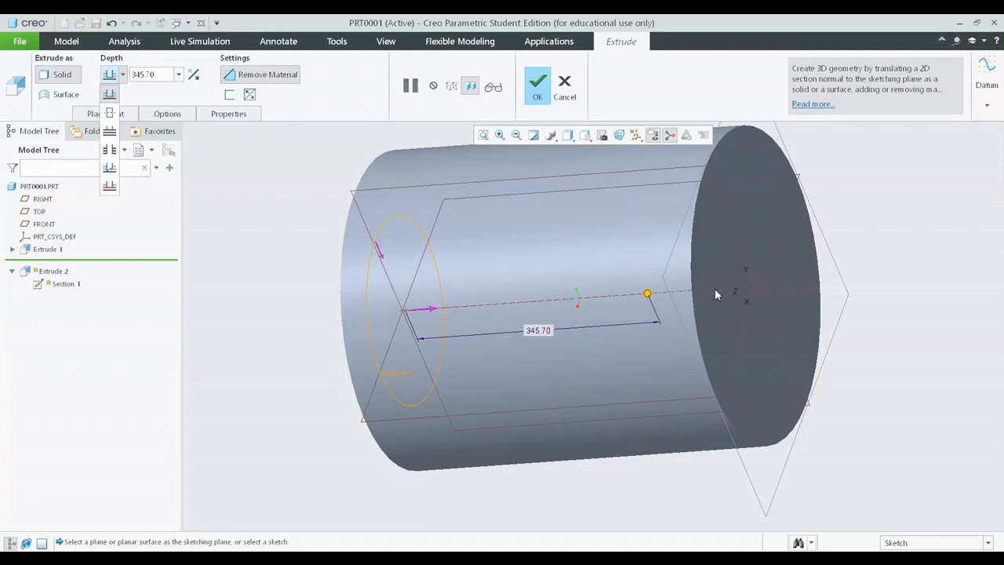
{"action": "left_click", "coordinate": [103, 130]}
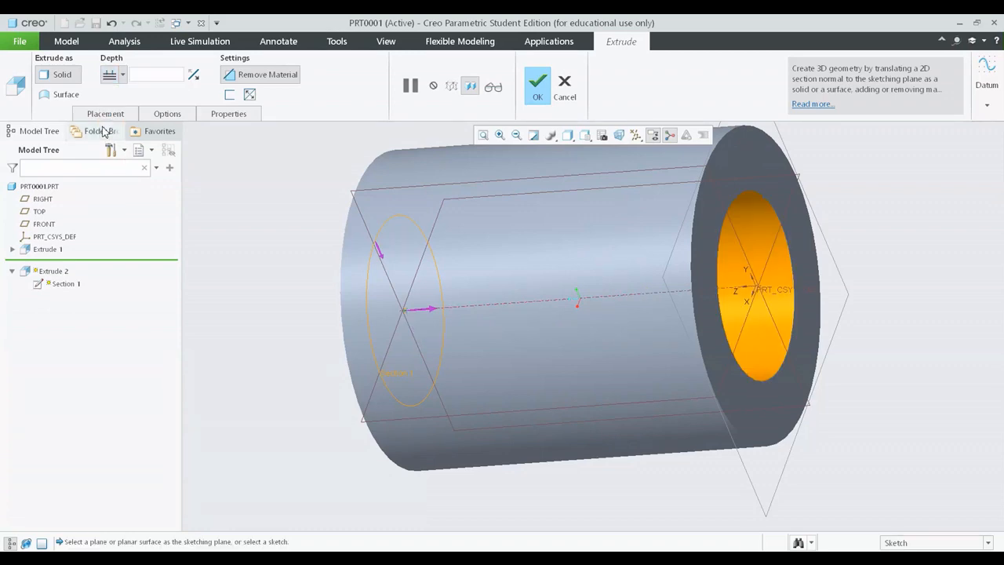
{"action": "middle_click_drag", "start_coordinate": [847, 296], "coordinate": [208, 150]}
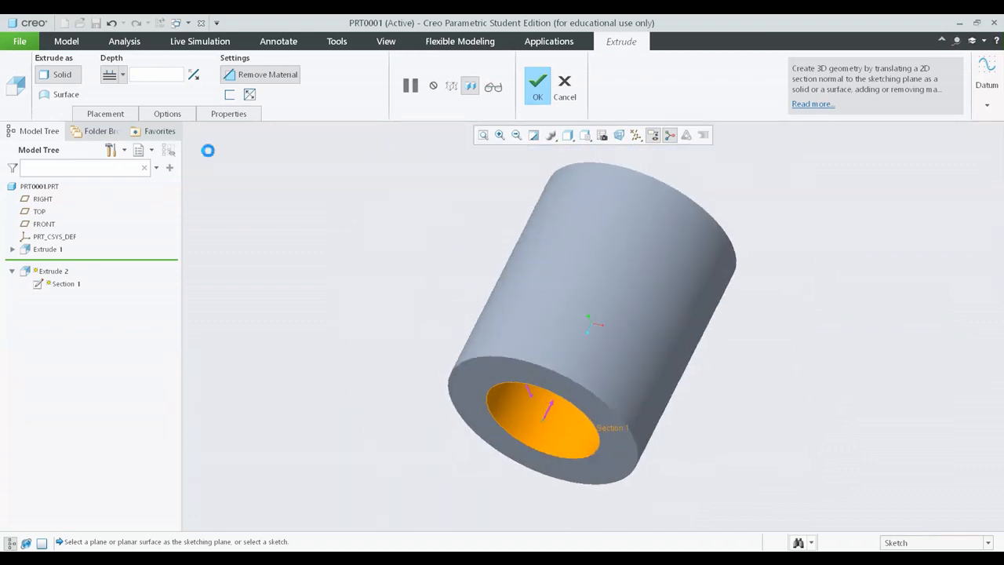
Step: Change the cut's depth option to go through all surfaces and inspect the hole from the cylinder's far end
{"action": "left_click", "coordinate": [121, 76]}
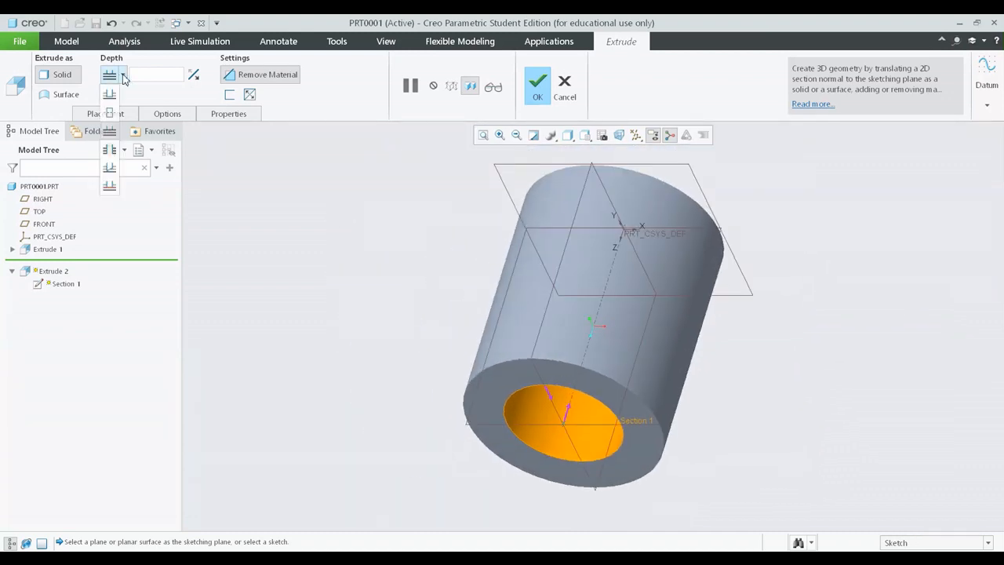
{"action": "left_click", "coordinate": [110, 152]}
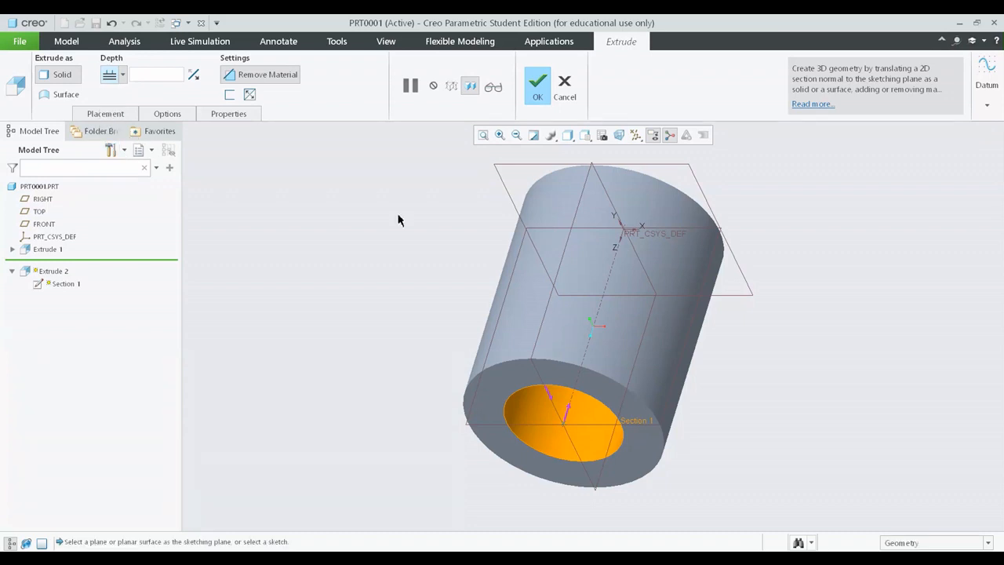
{"action": "middle_click_drag", "start_coordinate": [398, 220], "coordinate": [589, 353]}
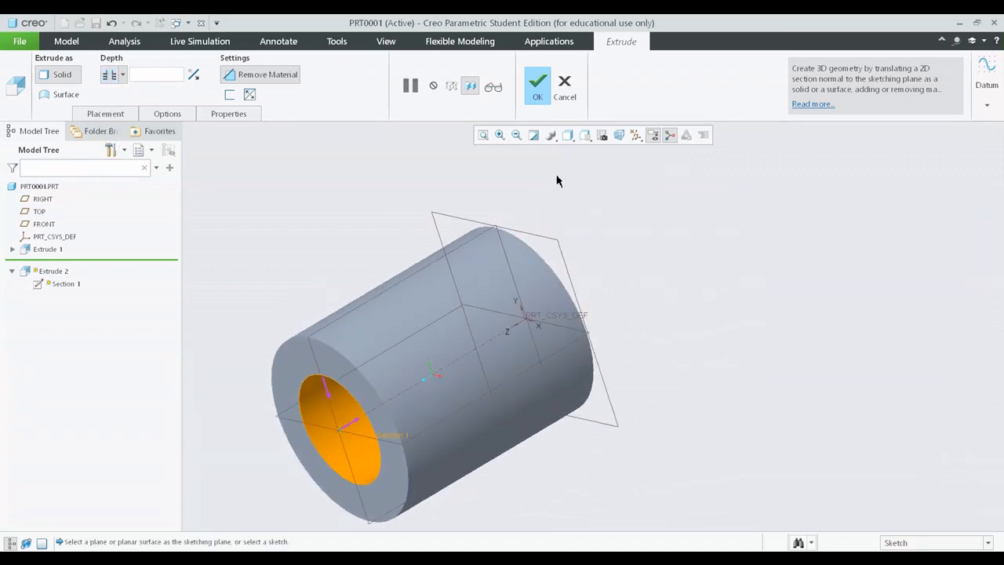
{"action": "middle_click_drag", "start_coordinate": [683, 199], "coordinate": [632, 269], "text": "shift"}
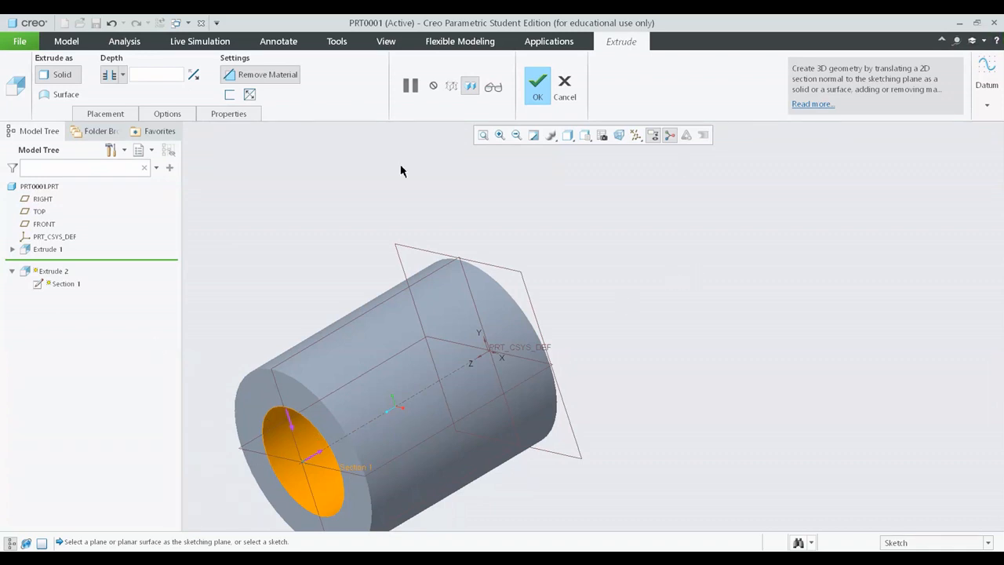
{"action": "left_click", "coordinate": [122, 77]}
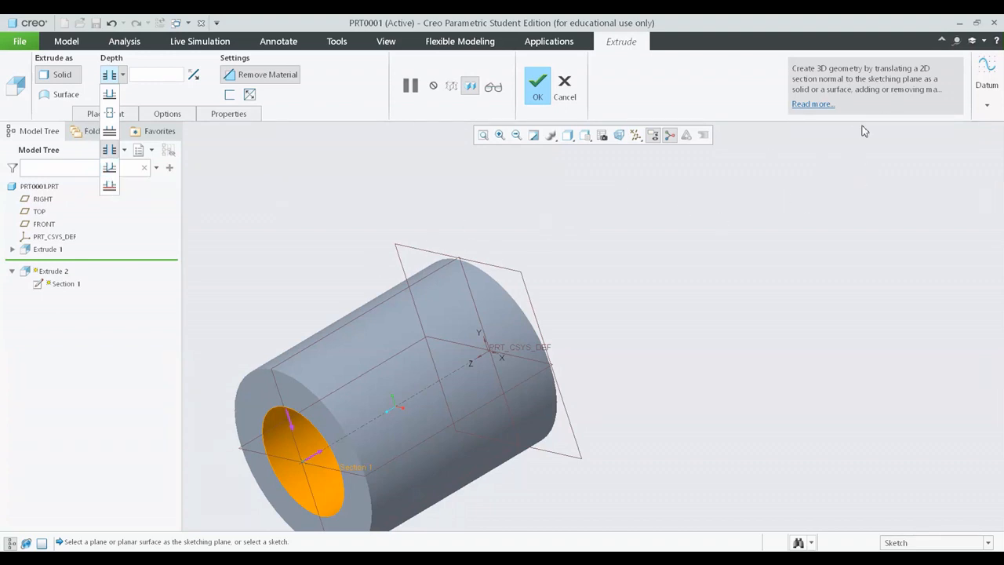
{"action": "left_click", "coordinate": [560, 247]}
{"action": "middle_click_drag", "start_coordinate": [533, 282], "coordinate": [492, 317]}
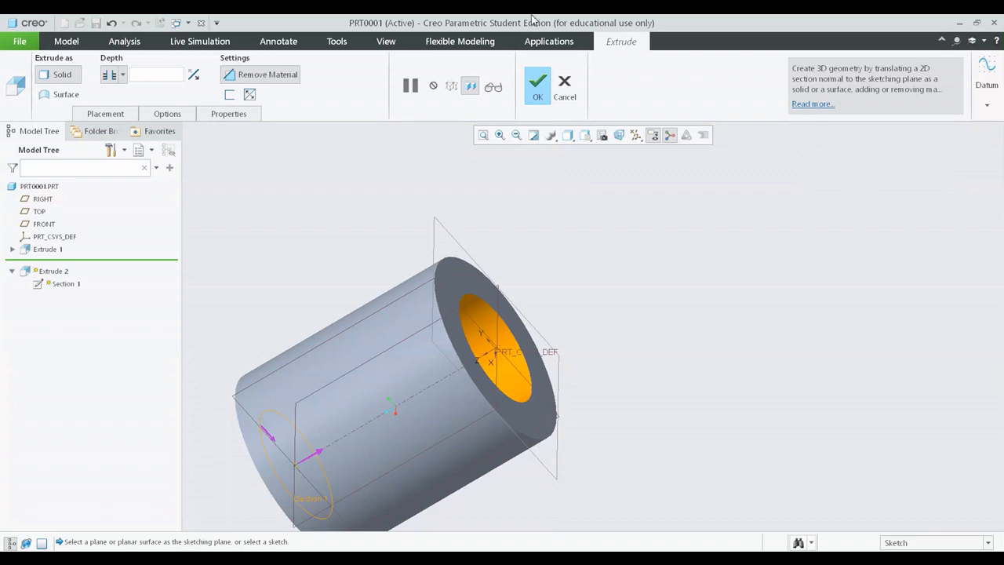
{"action": "left_click", "coordinate": [121, 75]}
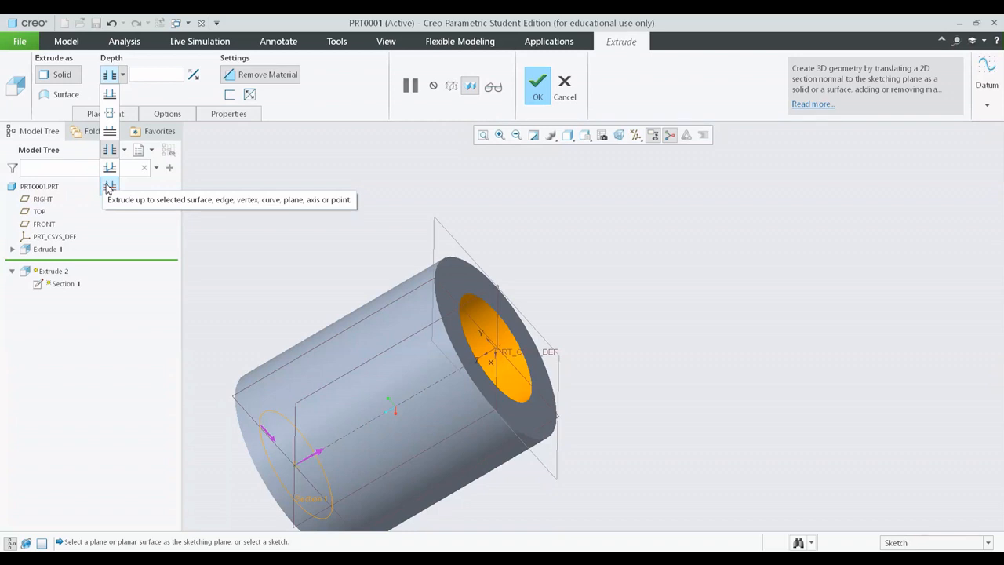
{"action": "left_click", "coordinate": [396, 309]}
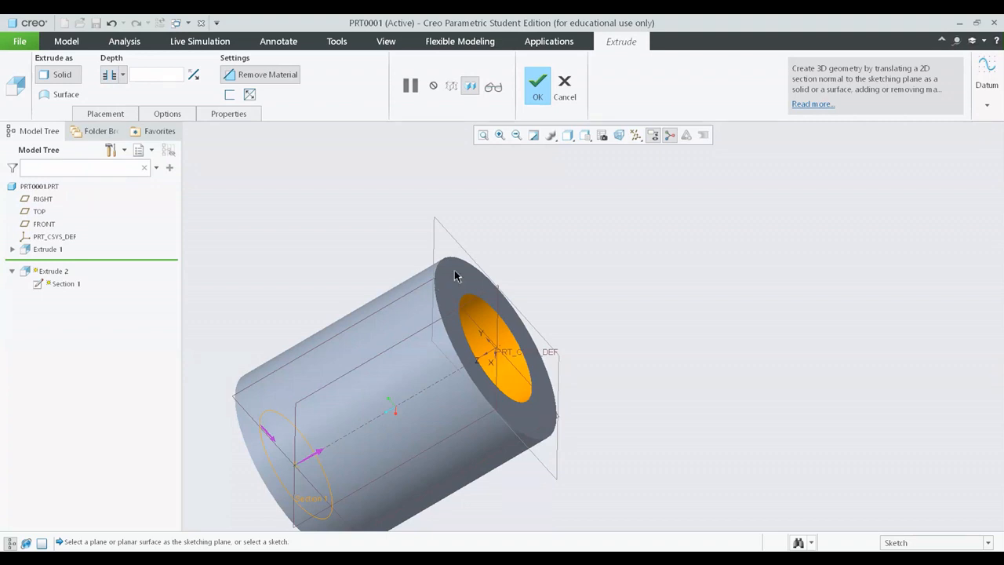
{"action": "middle_click_drag", "start_coordinate": [454, 276], "coordinate": [528, 261]}
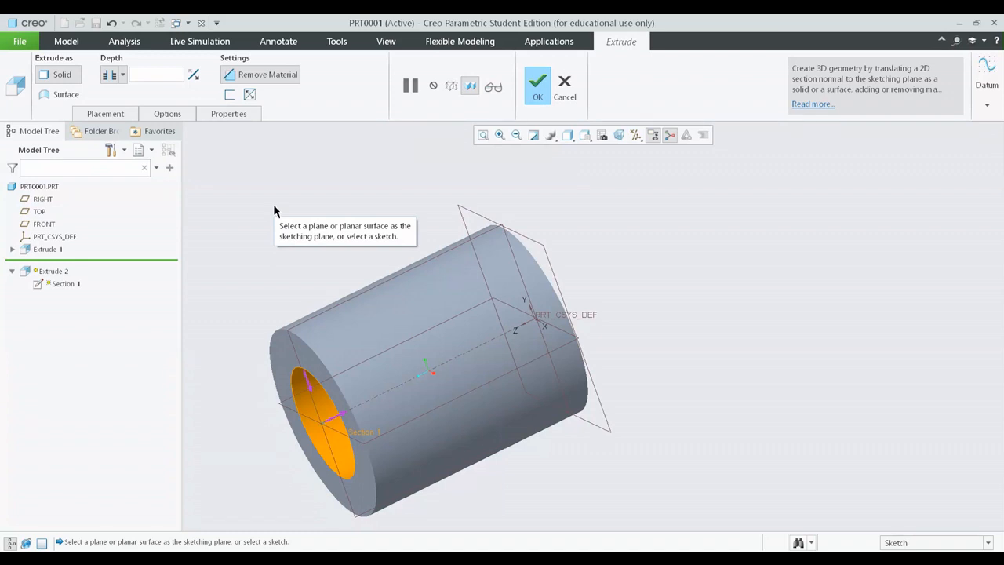
Step: Reopen the cut's internal section for editing, orient it to the sketch view and delete its circle
{"action": "left_click", "coordinate": [112, 116]}
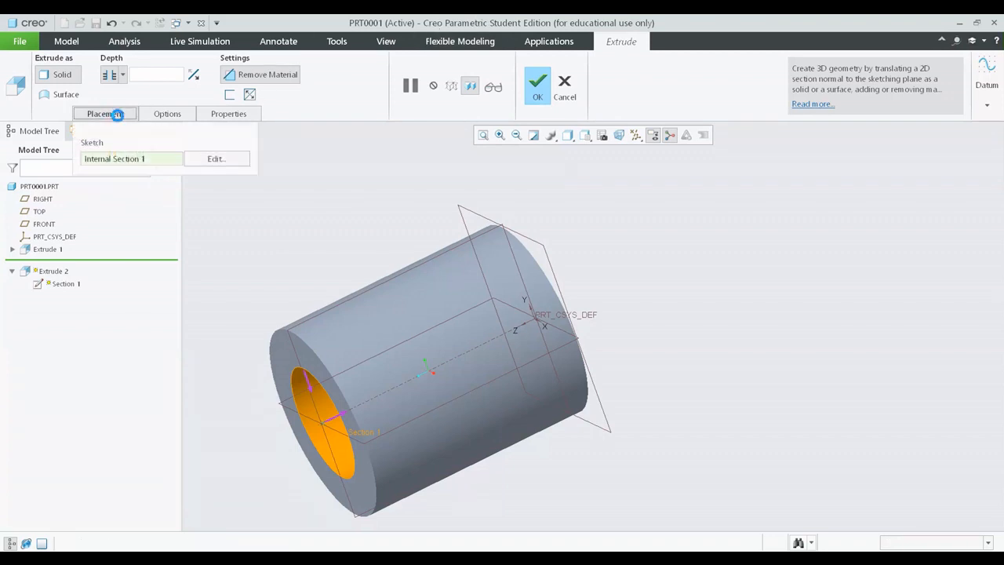
{"action": "left_click", "coordinate": [130, 117]}
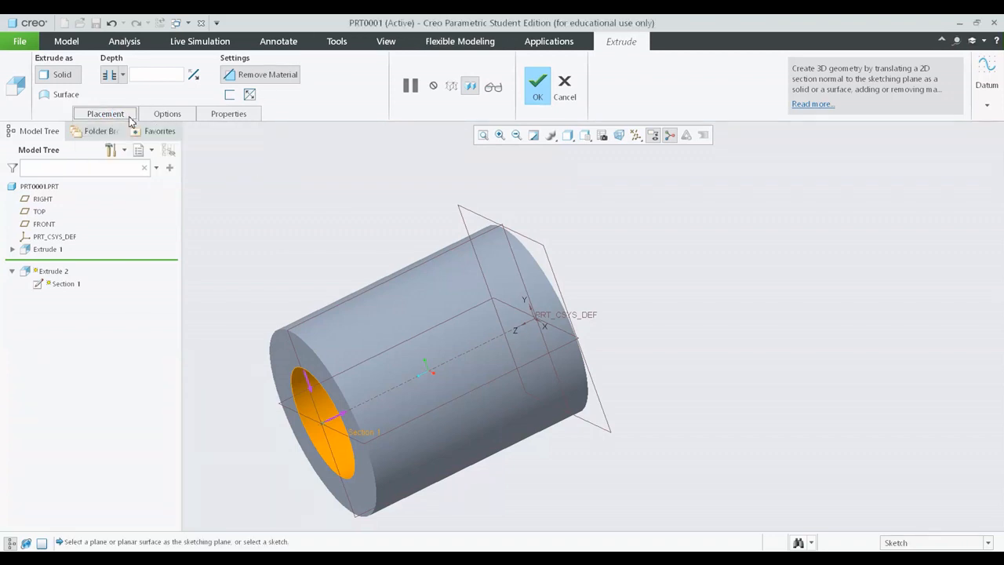
{"action": "left_click", "coordinate": [133, 116]}
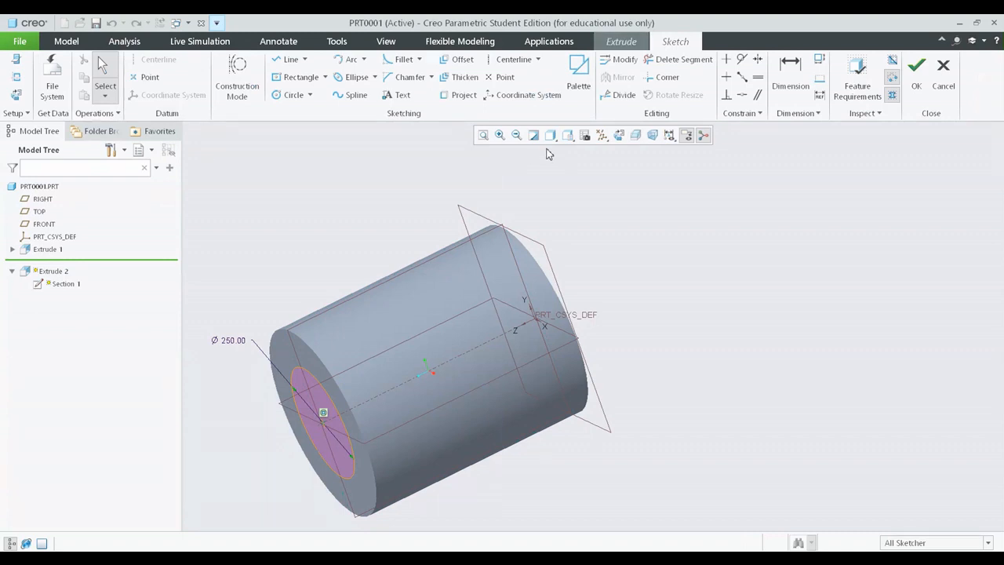
{"action": "left_click", "coordinate": [618, 134]}
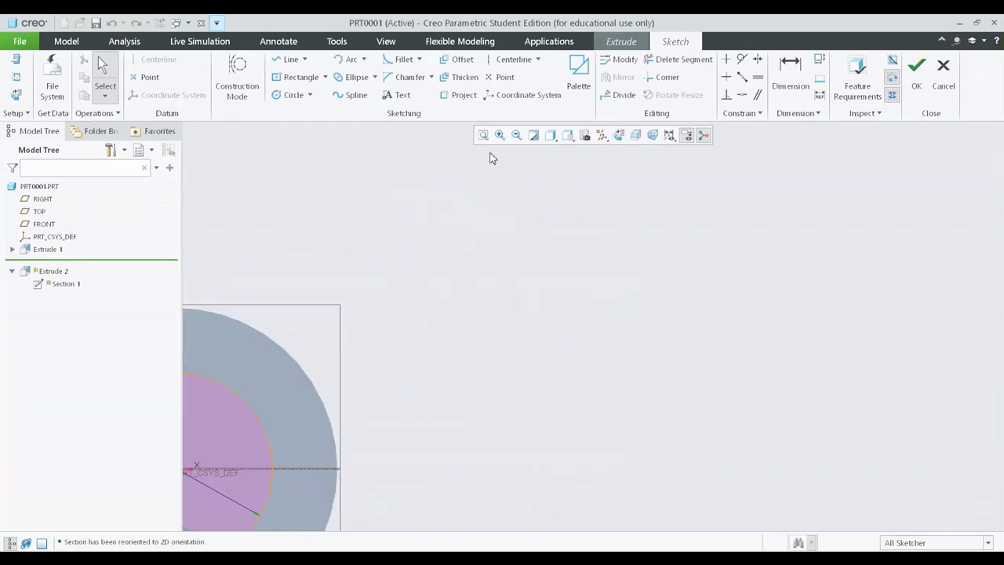
{"action": "left_click", "coordinate": [483, 135]}
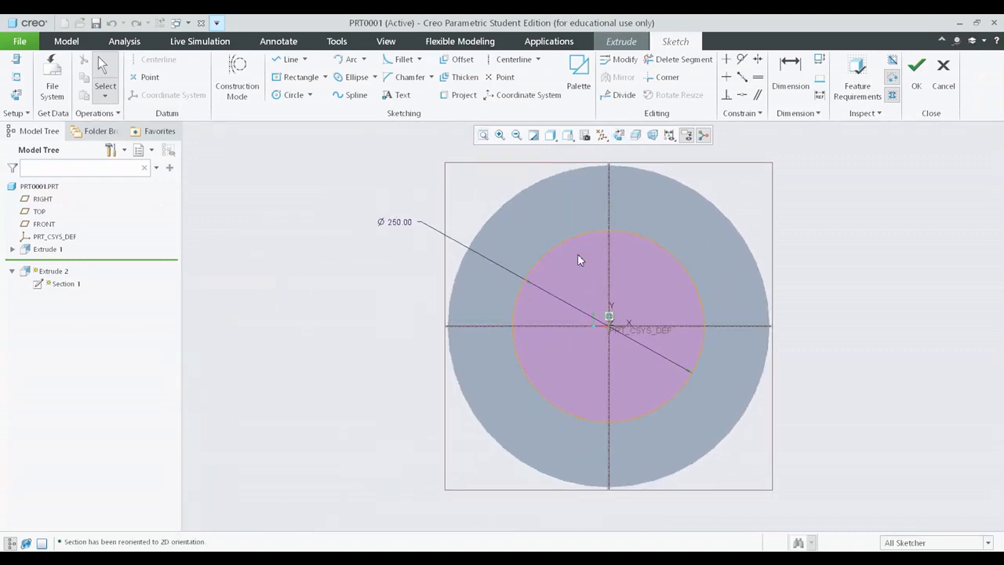
{"action": "scroll", "coordinate": [578, 253], "scroll_direction": "down", "scroll_amount": 2}
{"action": "left_click", "coordinate": [537, 252]}
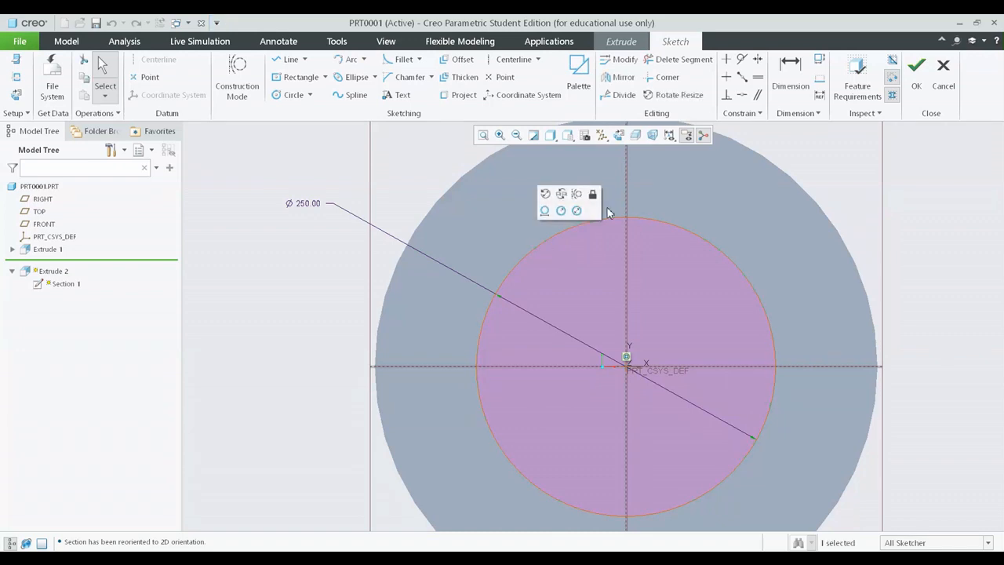
{"action": "key", "text": "Delete"}
Step: Sketch a center rectangle about 186 wide and 148 high on the cylinder's axis and finish the section
{"action": "left_click", "coordinate": [298, 77]}
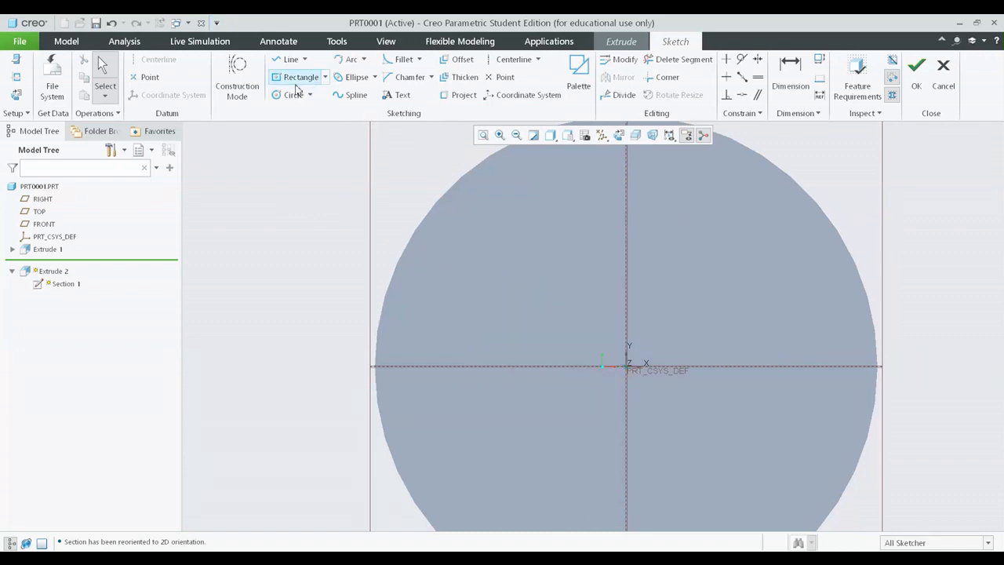
{"action": "left_click", "coordinate": [625, 363]}
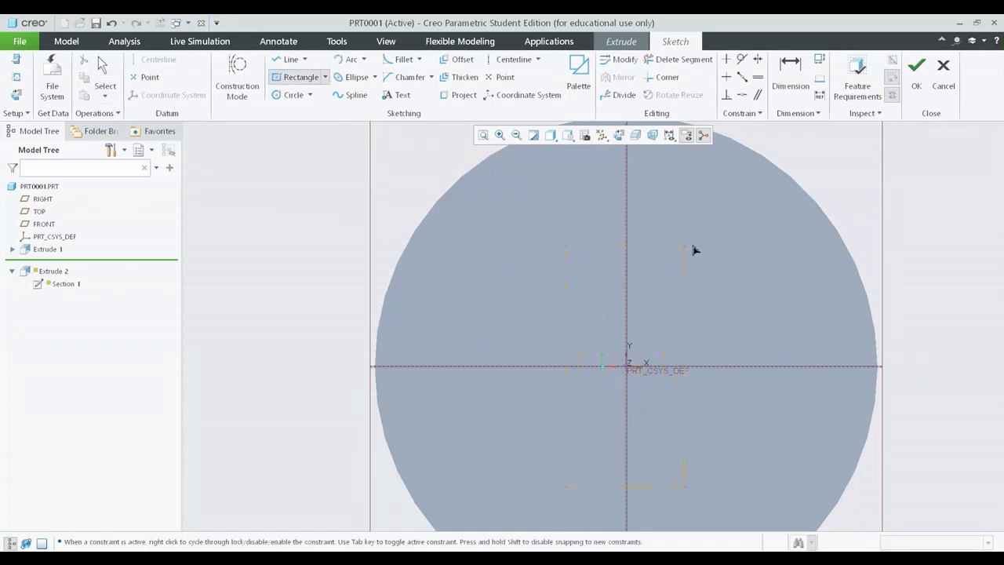
{"action": "scroll", "coordinate": [788, 250], "scroll_direction": "down", "scroll_amount": 1}
{"action": "middle_click", "coordinate": [786, 245]}
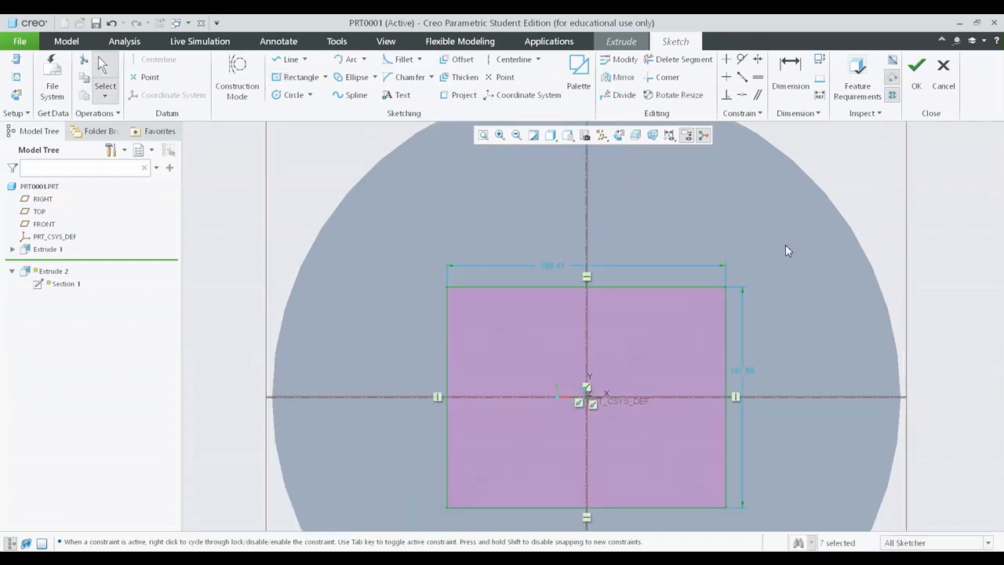
{"action": "scroll", "coordinate": [784, 244], "scroll_direction": "up", "scroll_amount": 1}
{"action": "left_click", "coordinate": [927, 89]}
{"action": "scroll", "coordinate": [773, 319], "scroll_direction": "up", "scroll_amount": 2}
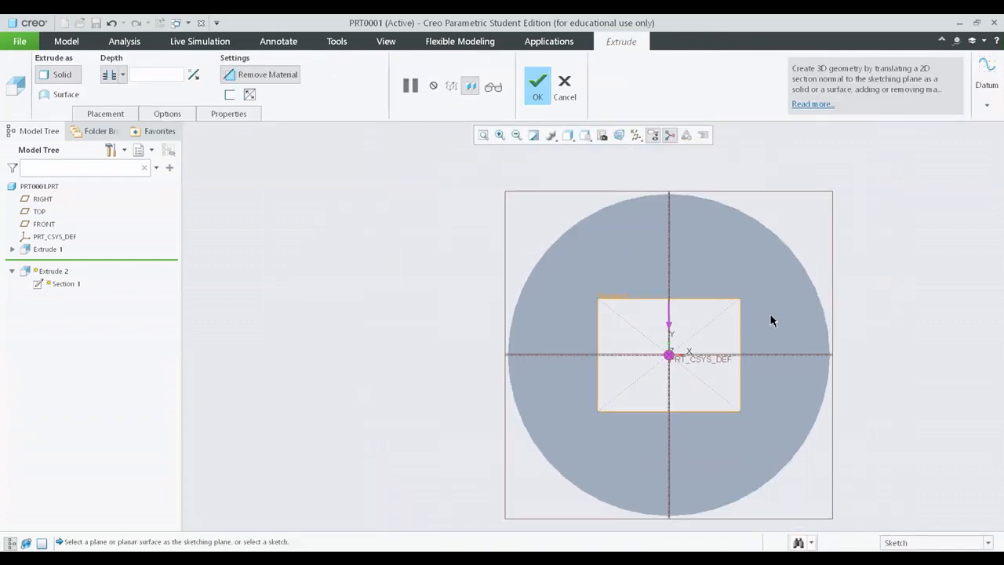
Step: Change the rectangular cut to a specified depth, lengthen it in the model to about 416 and complete the feature
{"action": "mouse_move", "coordinate": [773, 319]}
{"action": "middle_mouse_down"}
{"action": "mouse_move", "coordinate": [648, 345]}
{"action": "mouse_move", "coordinate": [781, 336]}
{"action": "mouse_move", "coordinate": [643, 337]}
{"action": "mouse_move", "coordinate": [717, 331]}
{"action": "middle_mouse_up"}
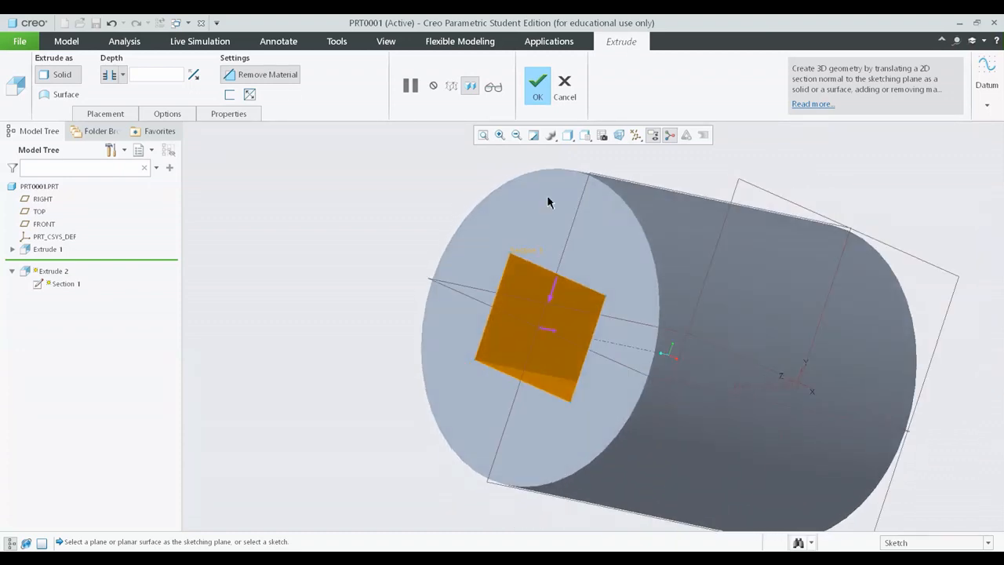
{"action": "left_click", "coordinate": [123, 75]}
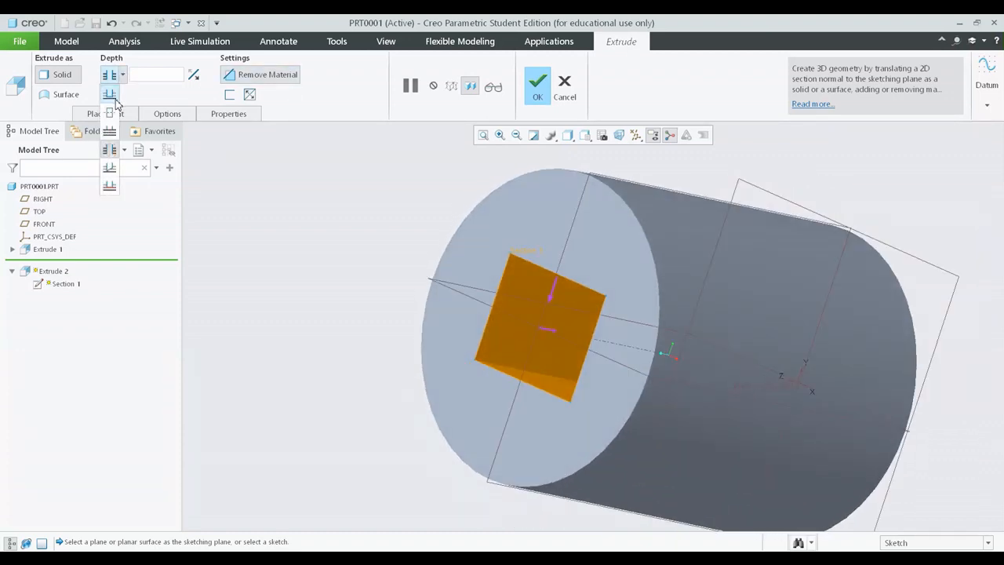
{"action": "left_click", "coordinate": [111, 94]}
{"action": "middle_click_drag", "start_coordinate": [473, 267], "coordinate": [722, 329]}
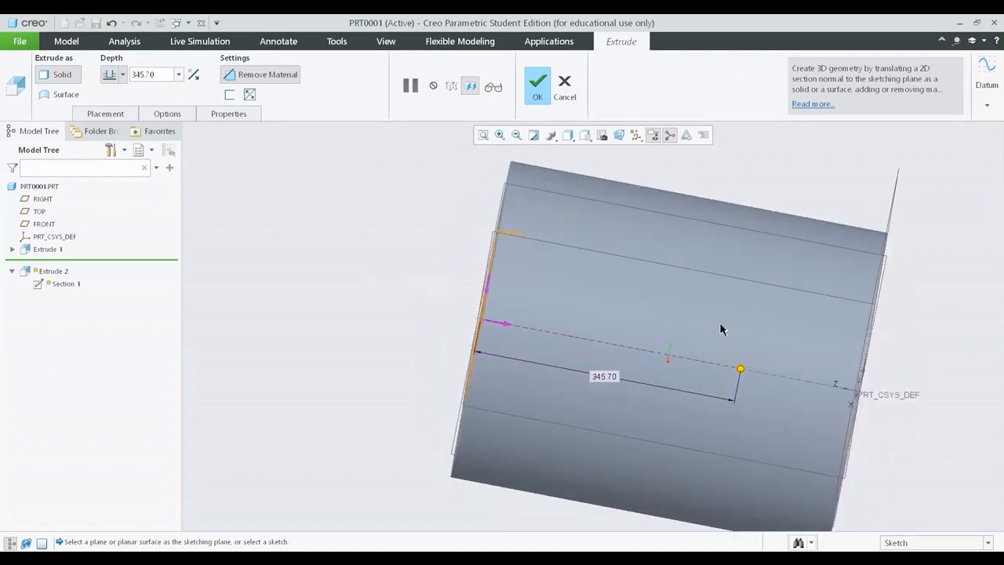
{"action": "left_click_drag", "start_coordinate": [745, 374], "coordinate": [799, 377]}
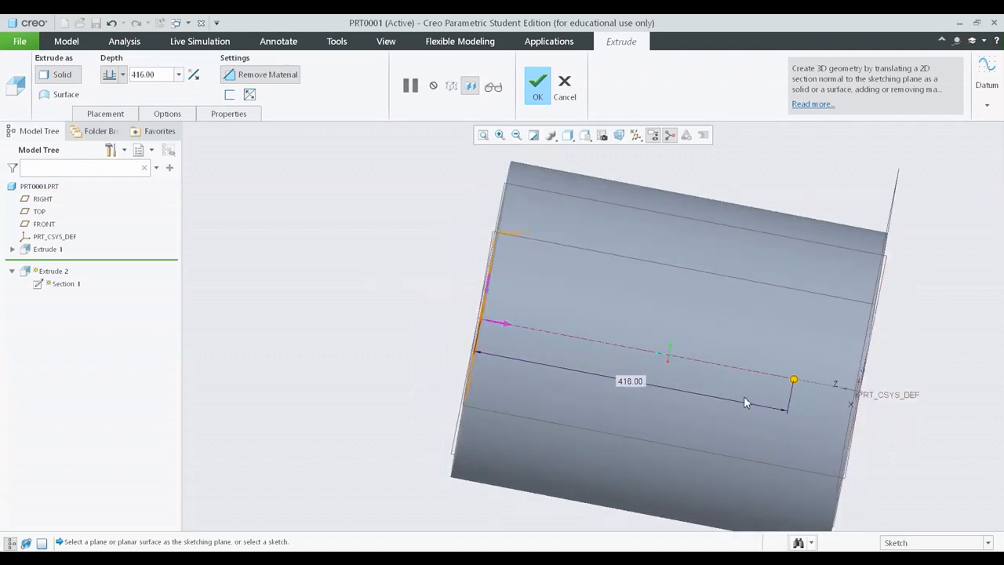
{"action": "middle_click_drag", "start_coordinate": [745, 403], "coordinate": [804, 408]}
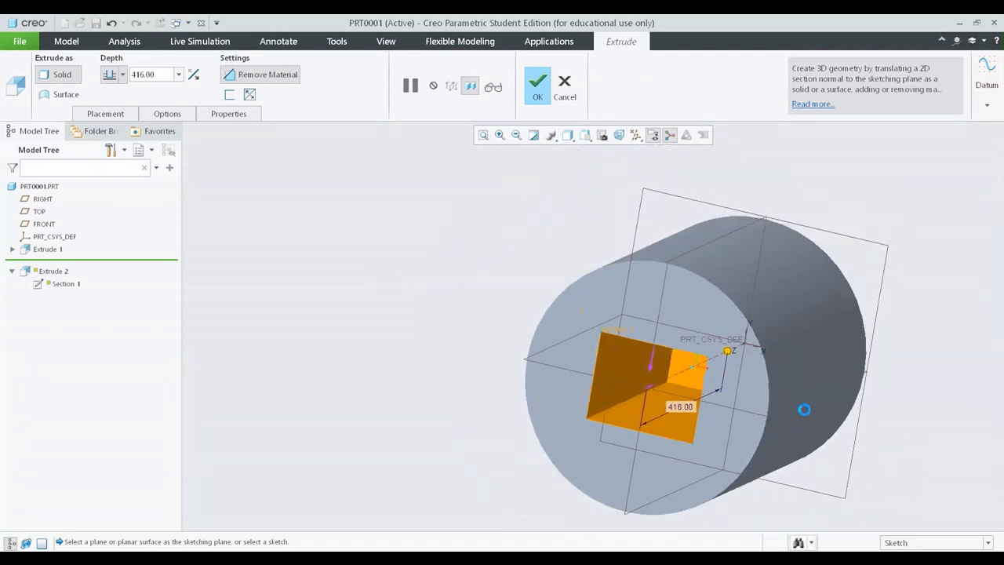
{"action": "middle_click", "coordinate": [804, 409]}
{"action": "middle_click_drag", "start_coordinate": [561, 311], "coordinate": [499, 401]}
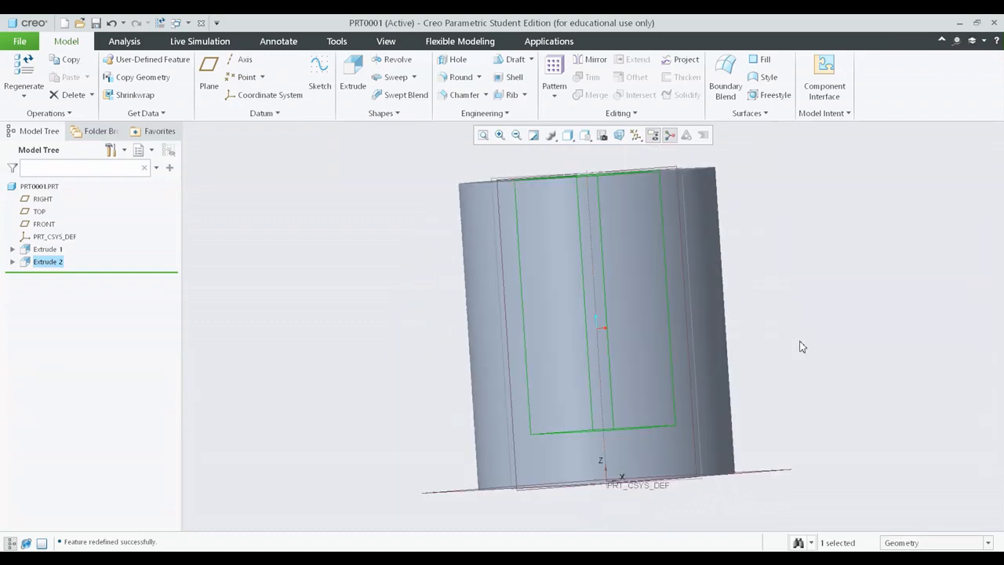
{"action": "middle_click_drag", "start_coordinate": [801, 346], "coordinate": [728, 296]}
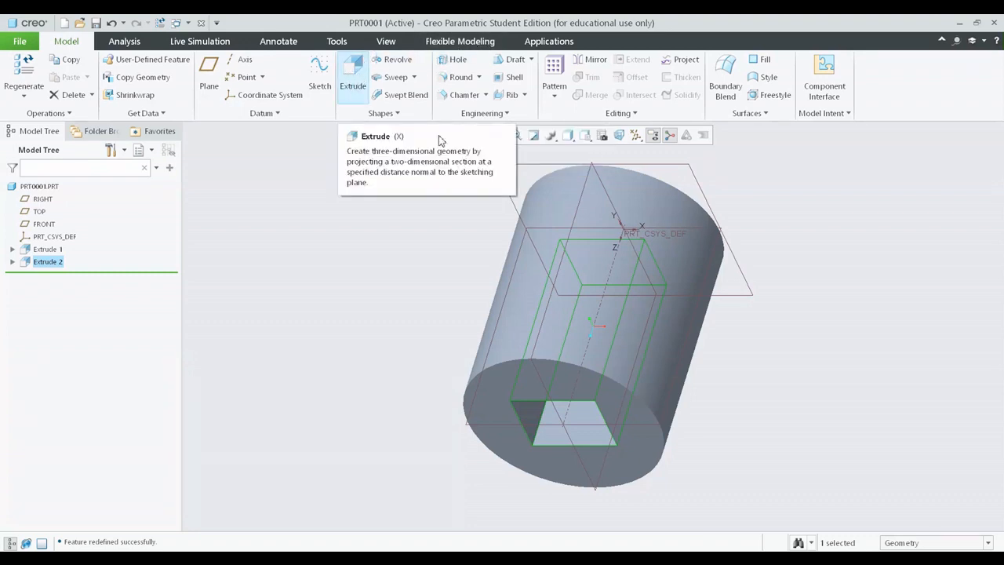
{"action": "left_click", "coordinate": [366, 305]}
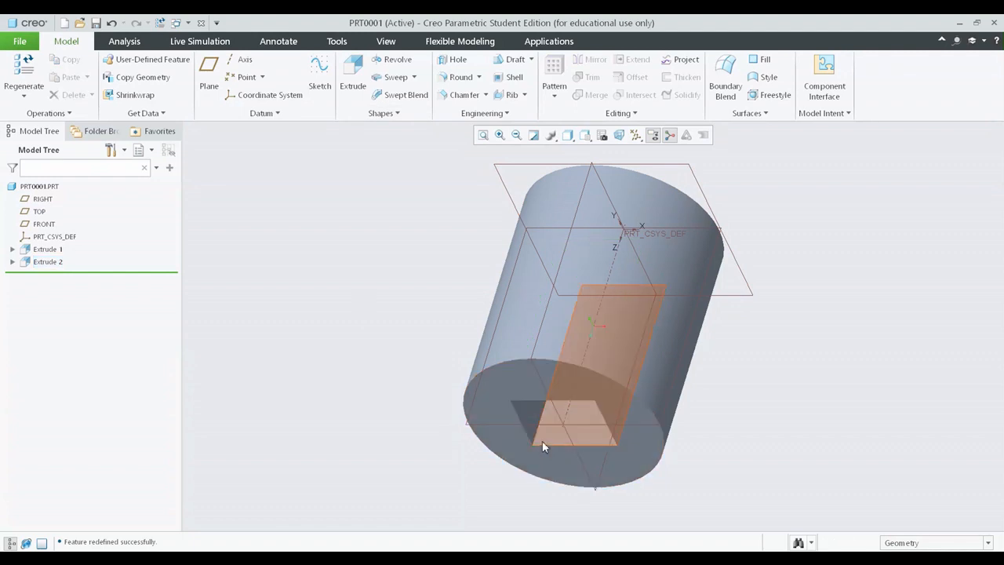